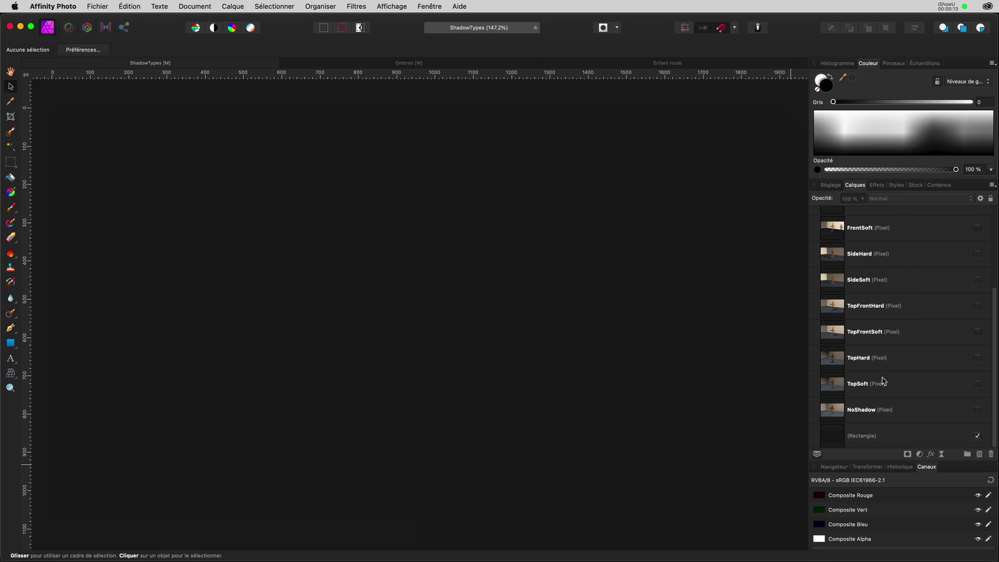
Toggle the NoShadow layer's visibility in the ShadowTypes mannequin document
{"action": "left_click", "coordinate": [978, 410]}
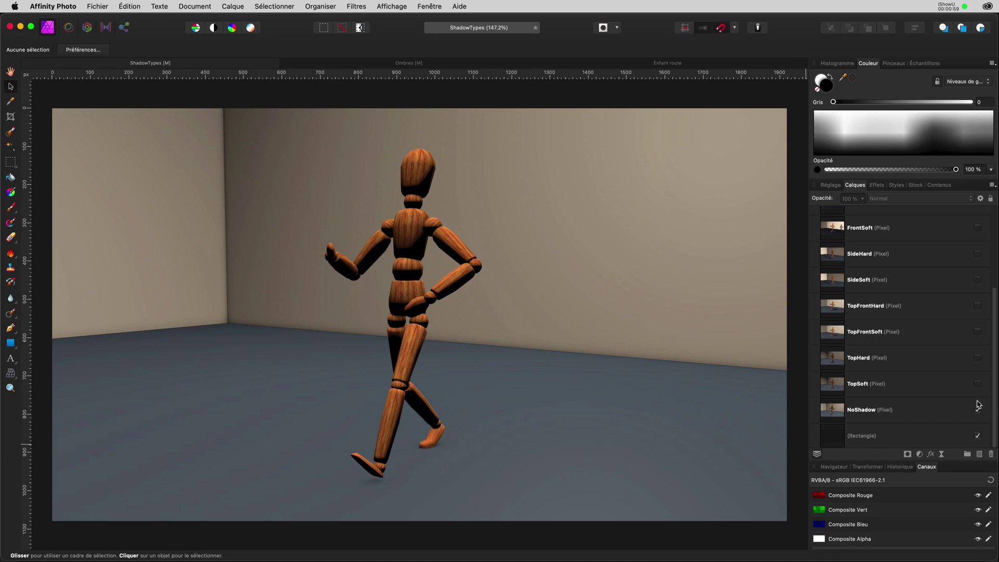
Reveal the TopSoft, TopHard, TopFrontSoft and TopFrontHard shadow renders in turn
{"action": "left_click", "coordinate": [978, 384]}
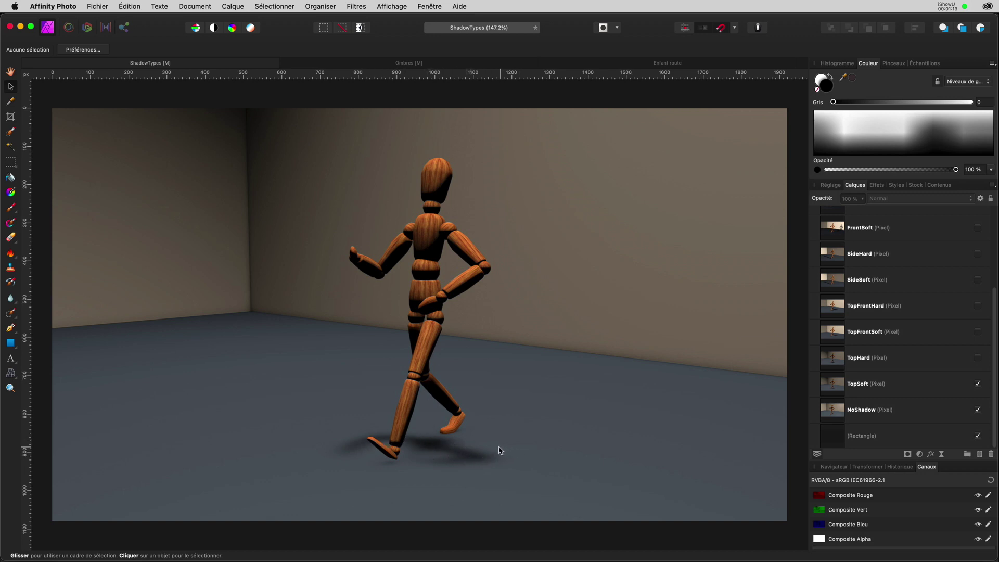
{"action": "left_click", "coordinate": [977, 359]}
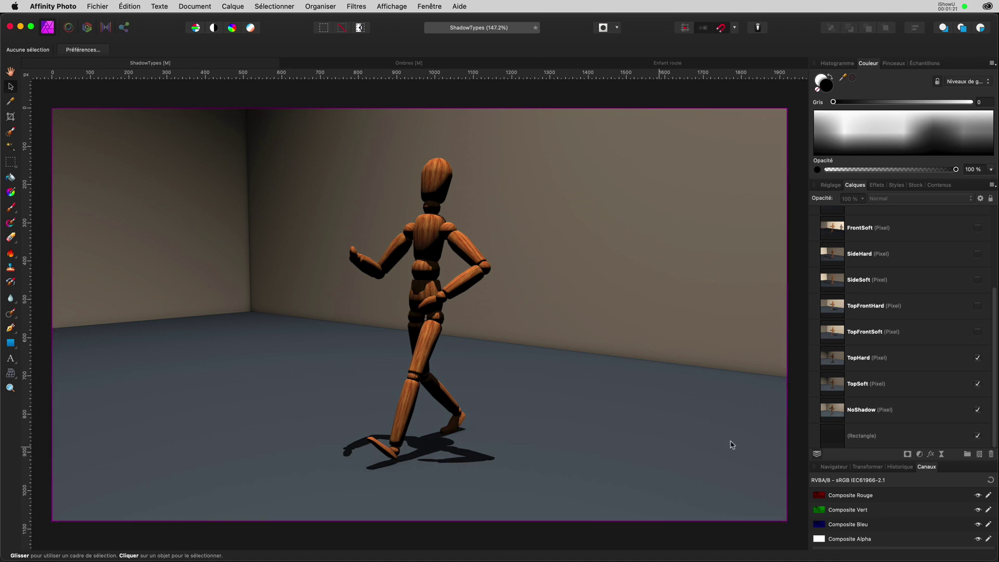
{"action": "left_click", "coordinate": [976, 332]}
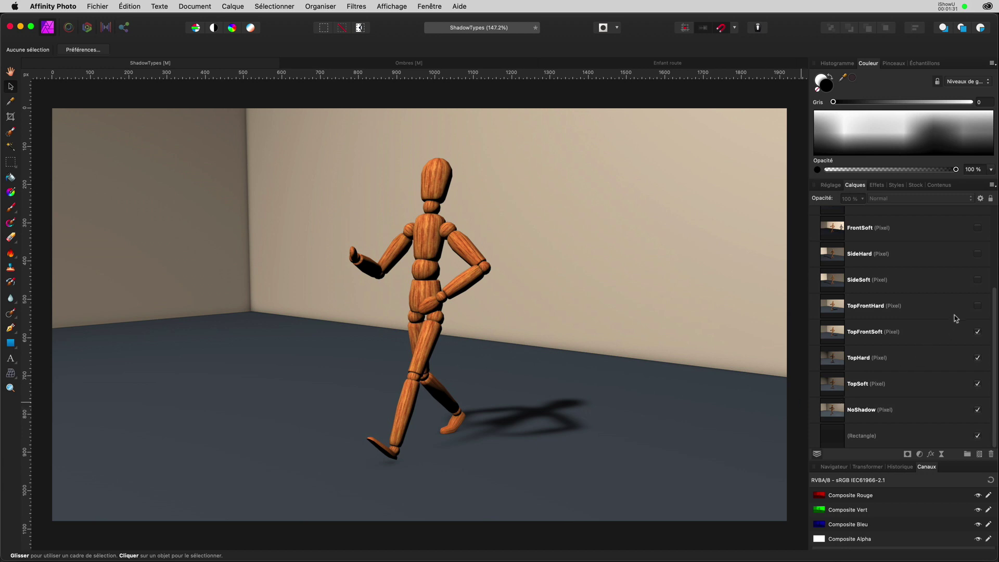
{"action": "left_click", "coordinate": [978, 306]}
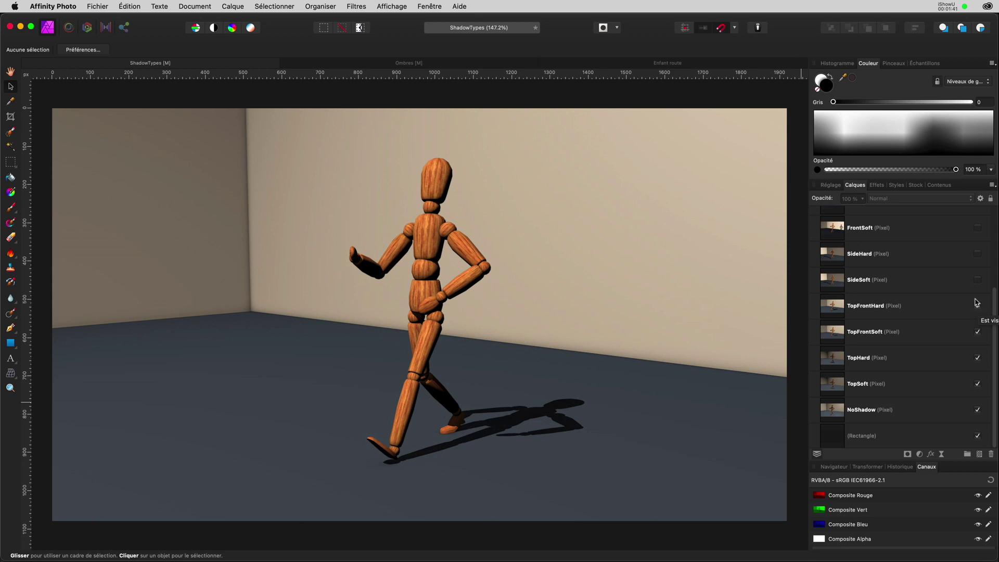
{"action": "left_click", "coordinate": [976, 304]}
Reveal the SideSoft, SideHard and FrontSoft shadow renders in turn
{"action": "left_click", "coordinate": [977, 280]}
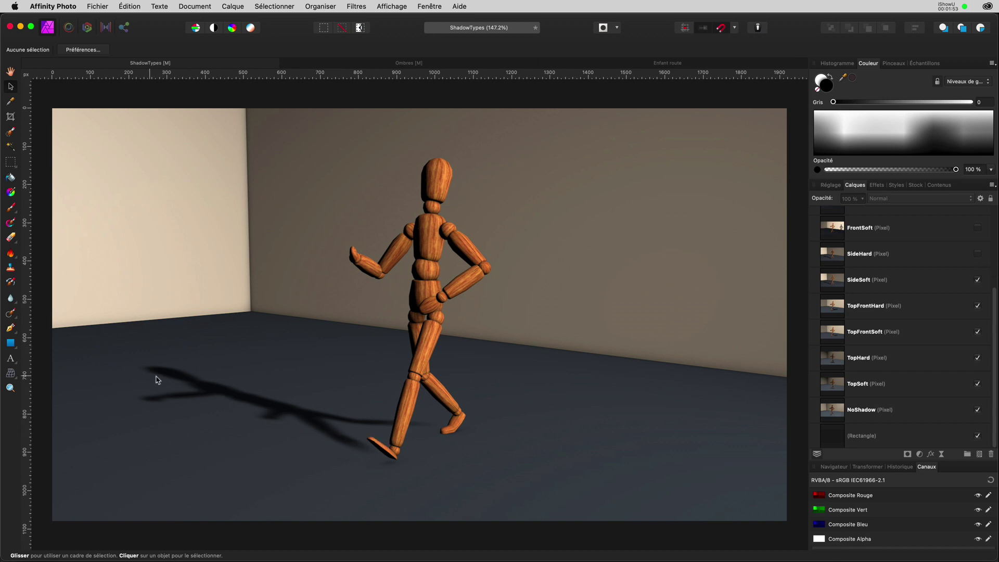
{"action": "left_click", "coordinate": [978, 255]}
{"action": "scroll", "coordinate": [979, 258], "scroll_direction": "up", "scroll_amount": 1}
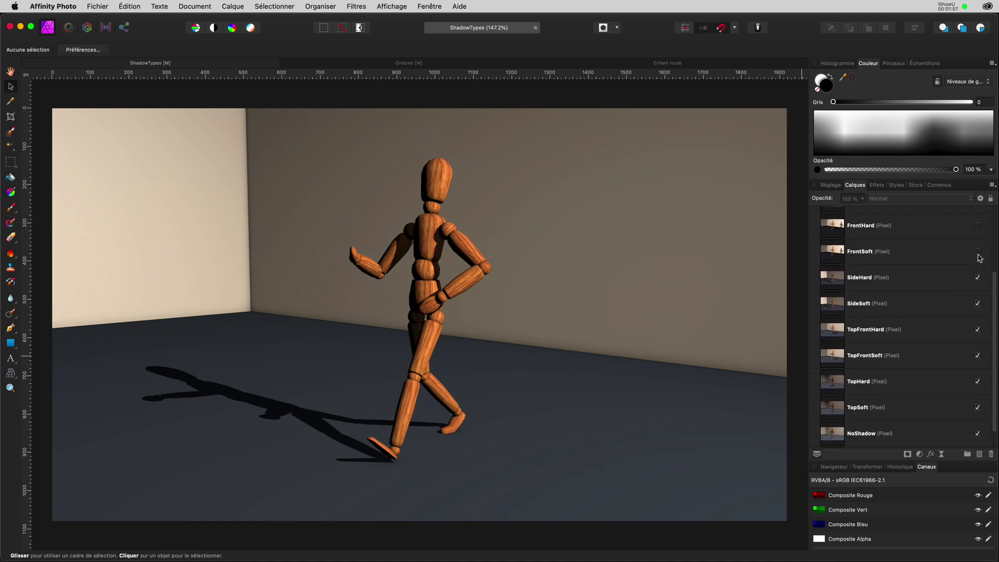
{"action": "scroll", "coordinate": [979, 257], "scroll_direction": "up", "scroll_amount": 1}
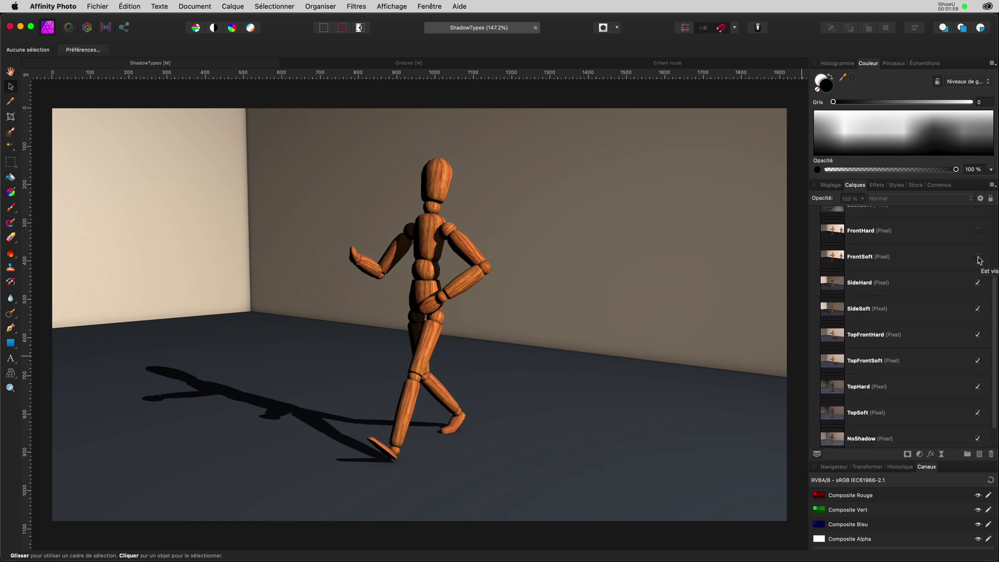
{"action": "left_click", "coordinate": [978, 258]}
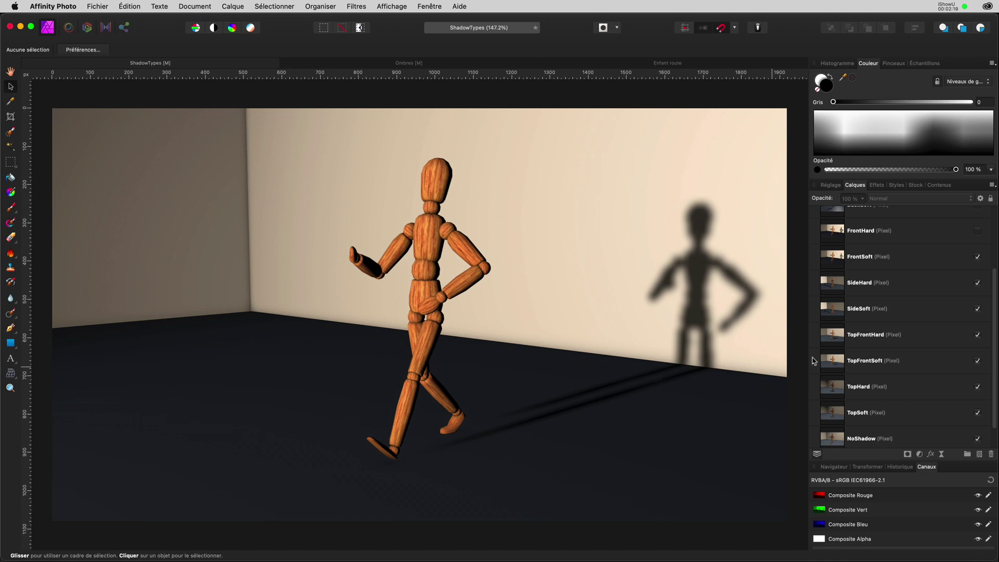
Reveal the FrontHard, BackSoft and BackHard shadow renders in turn
{"action": "left_click", "coordinate": [976, 230]}
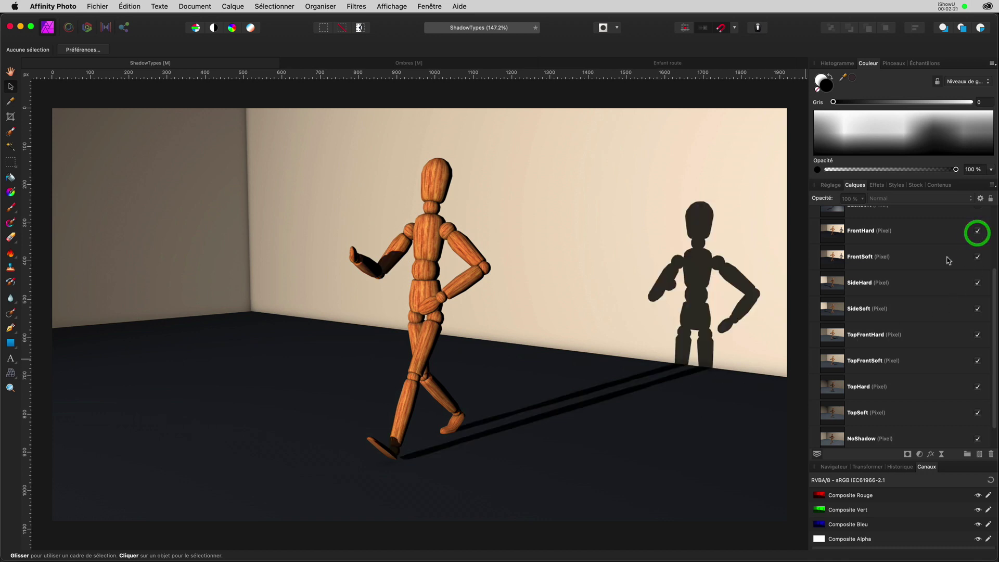
{"action": "scroll", "coordinate": [948, 260], "scroll_direction": "up", "scroll_amount": 3}
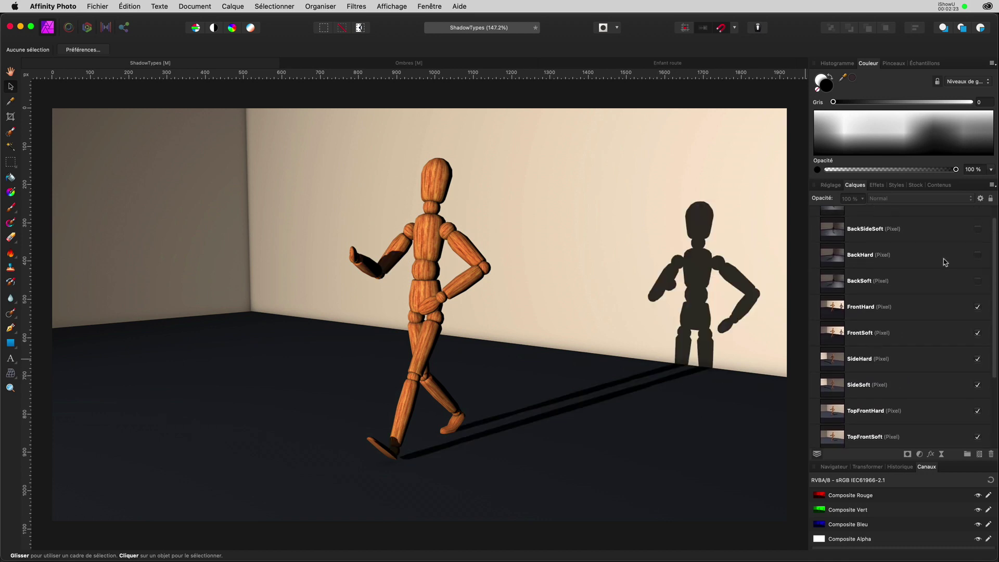
{"action": "left_click", "coordinate": [976, 280]}
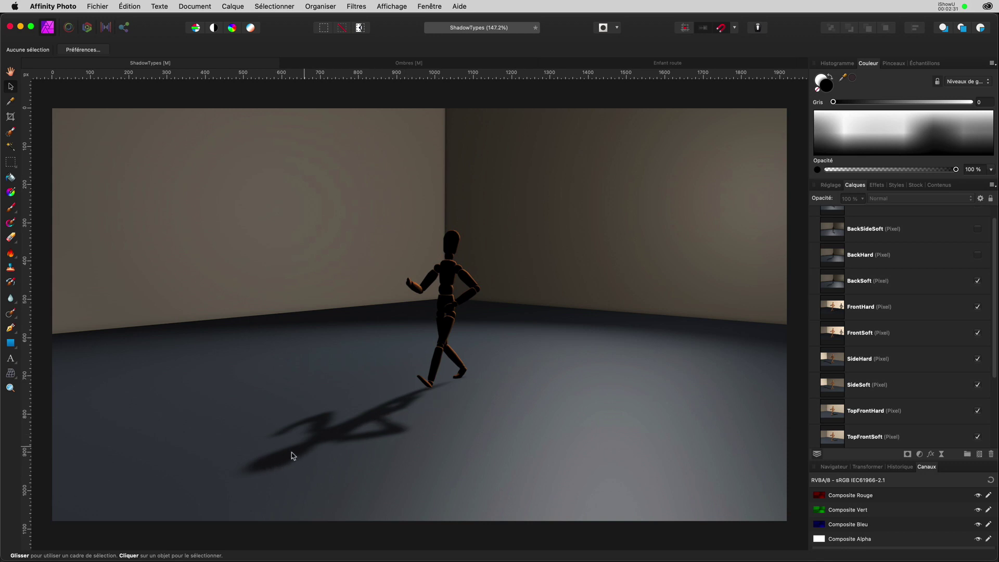
{"action": "left_click", "coordinate": [978, 254]}
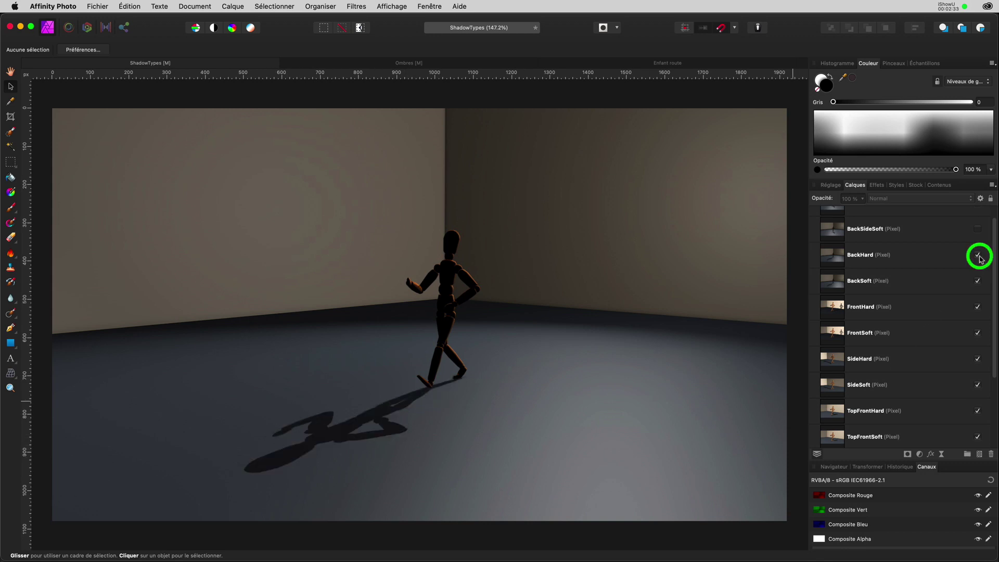
Reveal the BackSideSoft and BackSideHard renders, then switch to the Ombres garden document
{"action": "scroll", "coordinate": [979, 257], "scroll_direction": "up", "scroll_amount": 1}
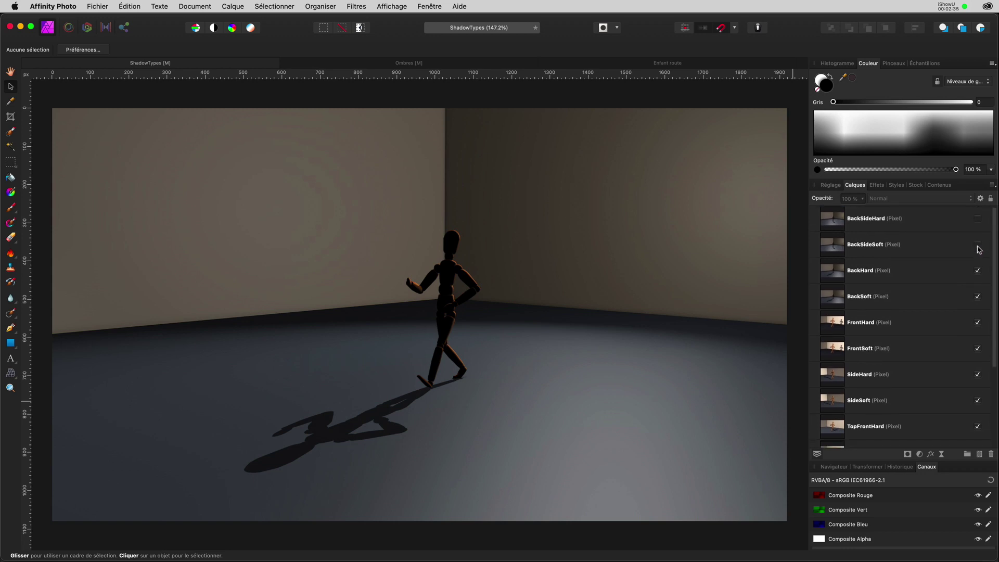
{"action": "left_click", "coordinate": [977, 244]}
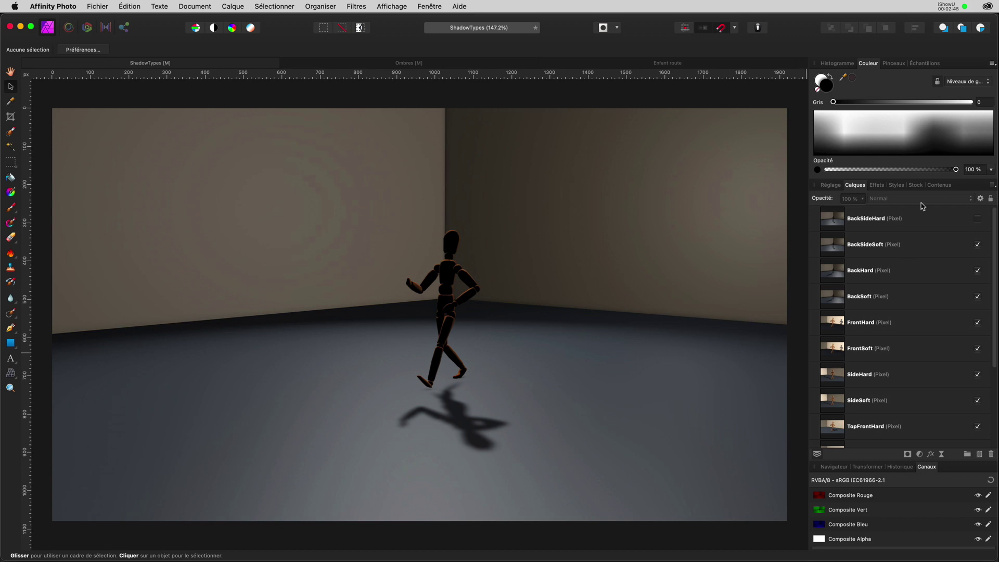
{"action": "left_click", "coordinate": [977, 219]}
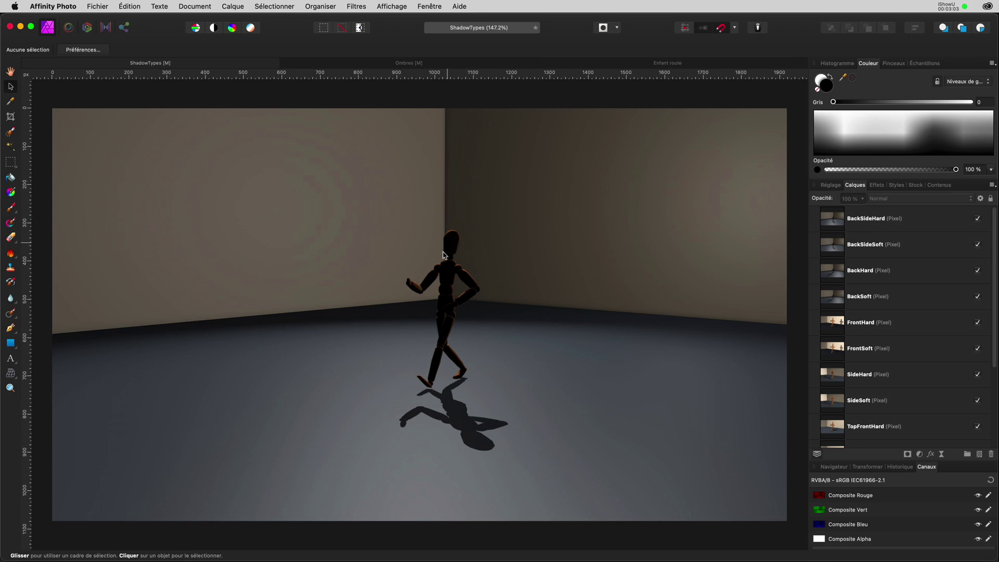
{"action": "left_click", "coordinate": [414, 62]}
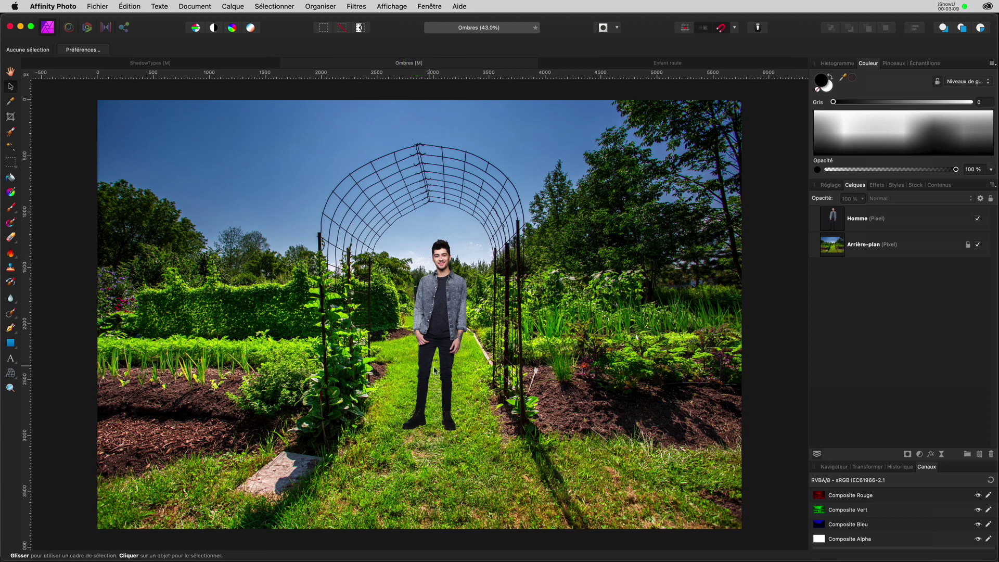
{"action": "left_click", "coordinate": [977, 245]}
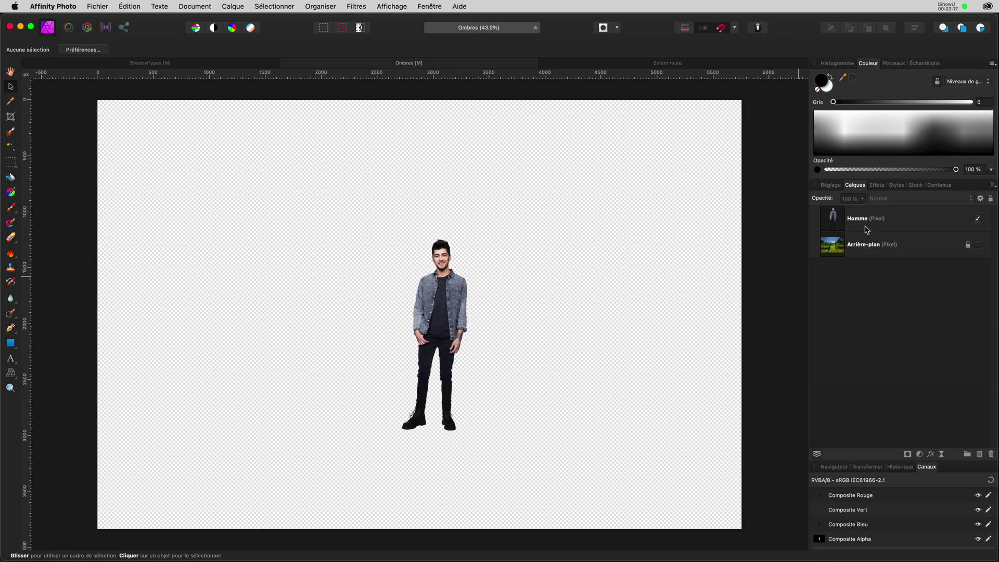
{"action": "left_click", "coordinate": [979, 245]}
{"action": "left_click", "coordinate": [438, 310]}
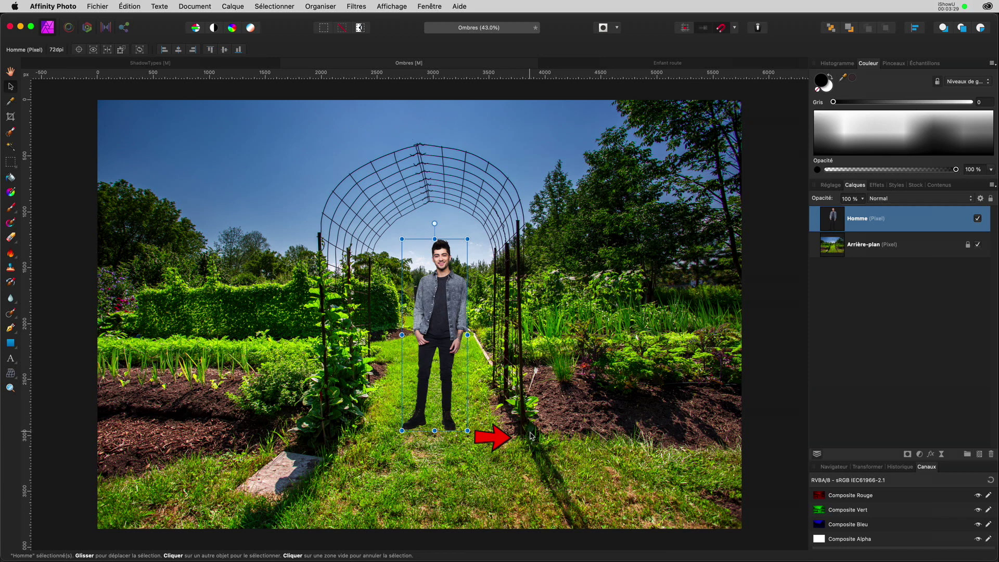
{"action": "left_click", "coordinate": [569, 535]}
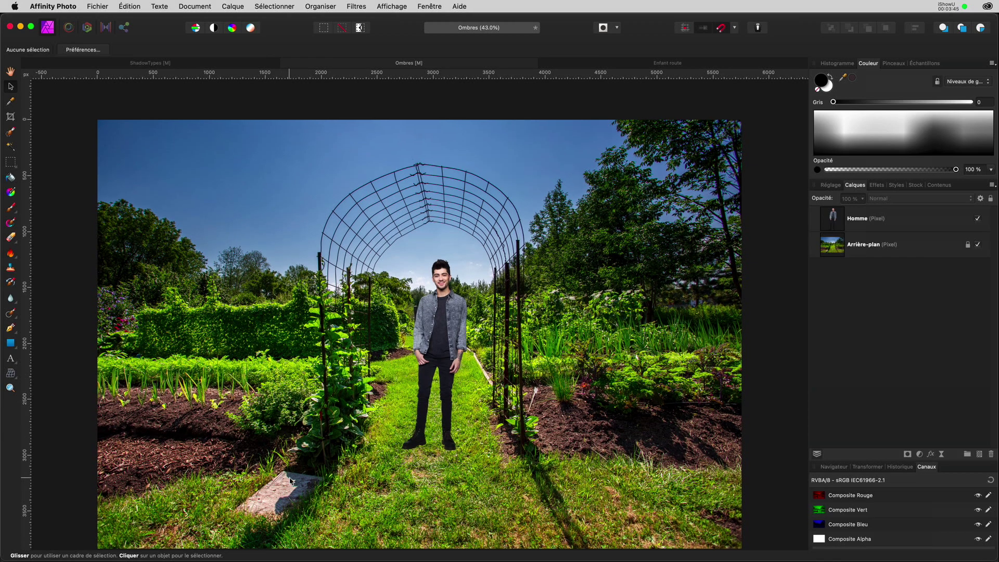
{"action": "scroll", "coordinate": [290, 481], "scroll_direction": "up", "scroll_amount": 3}
{"action": "scroll", "coordinate": [291, 479], "scroll_direction": "up", "scroll_amount": 2}
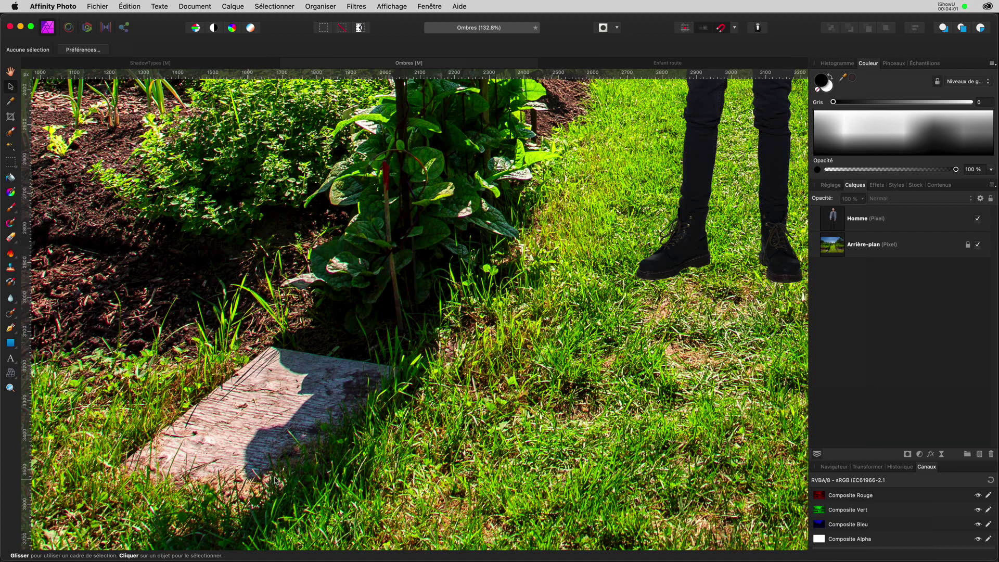
{"action": "scroll", "coordinate": [302, 435], "scroll_direction": "down", "scroll_amount": 3}
{"action": "scroll", "coordinate": [302, 435], "scroll_direction": "down", "scroll_amount": 2}
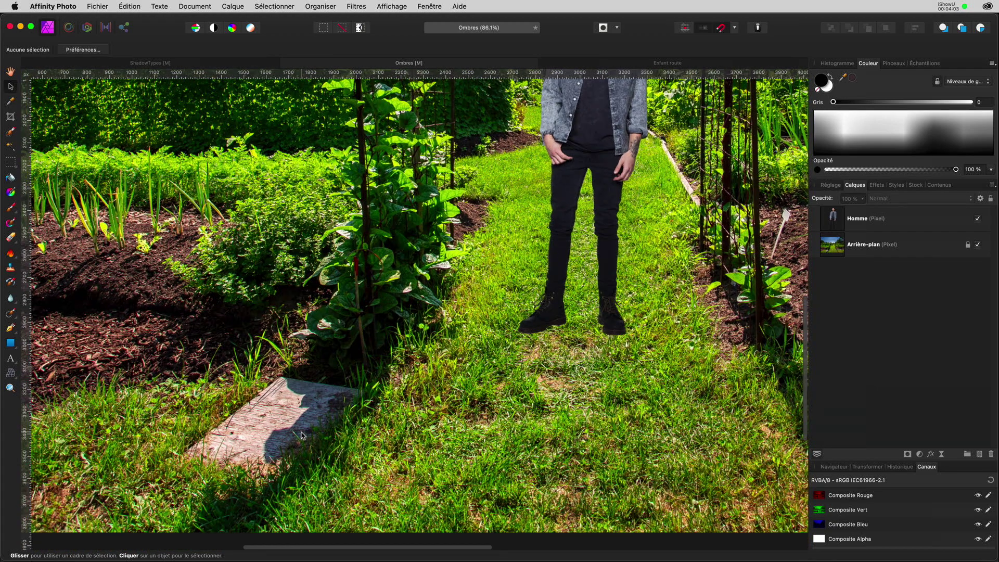
{"action": "scroll", "coordinate": [302, 435], "scroll_direction": "down", "scroll_amount": 2}
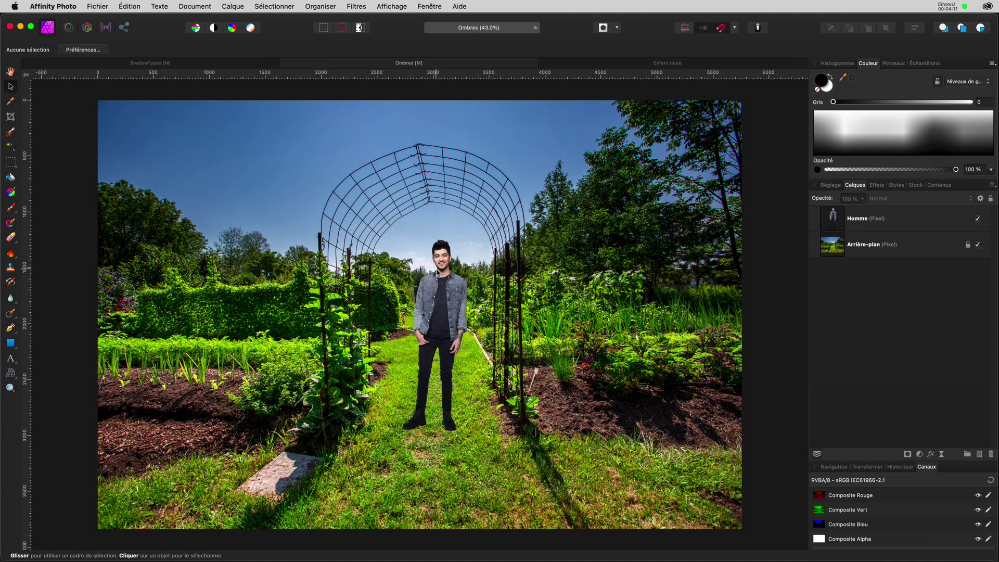
{"action": "left_click", "coordinate": [442, 306]}
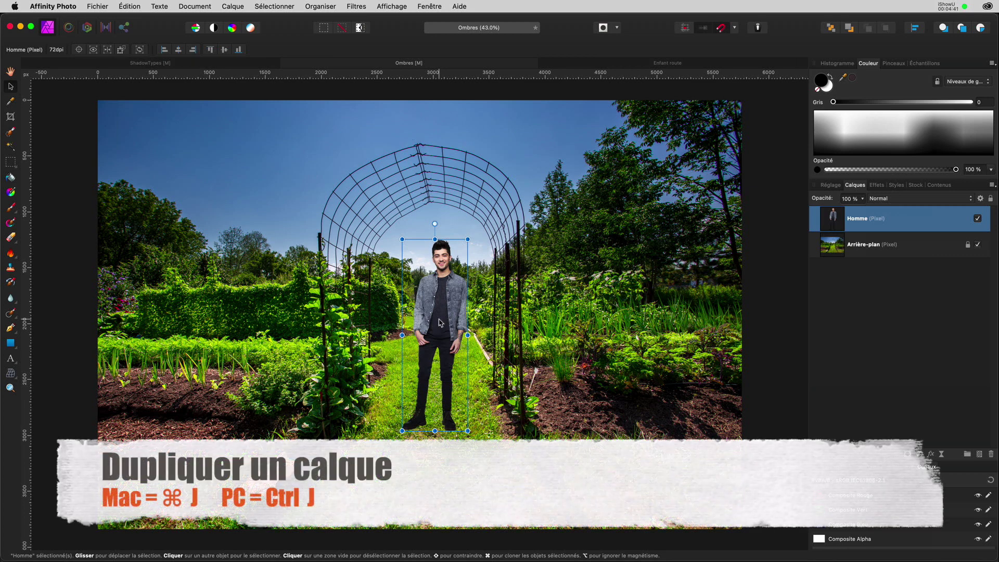
Duplicate the Homme layer with Cmd+J and rename the copy 'Ombre'
{"action": "key", "text": "super+j"}
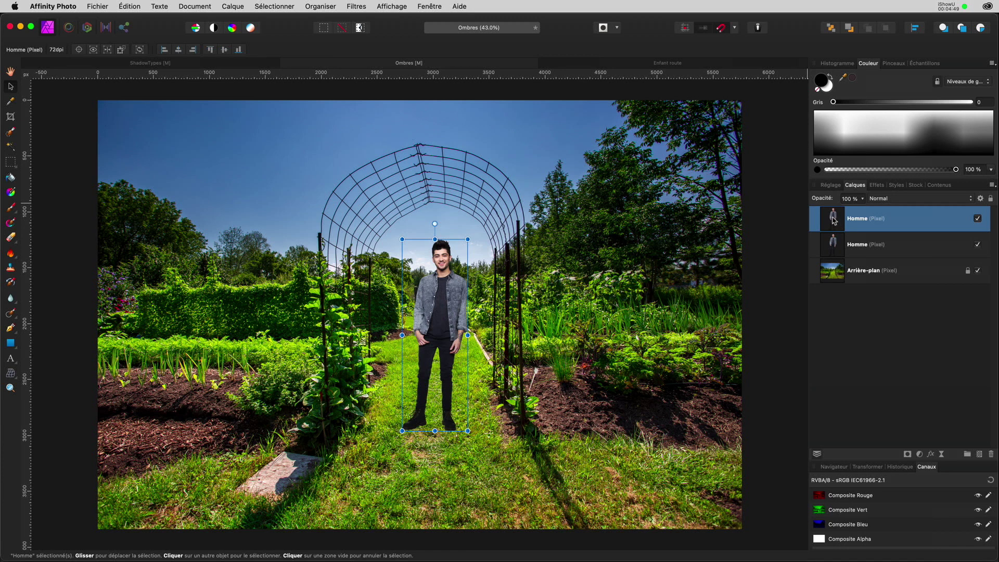
{"action": "left_click", "coordinate": [833, 219]}
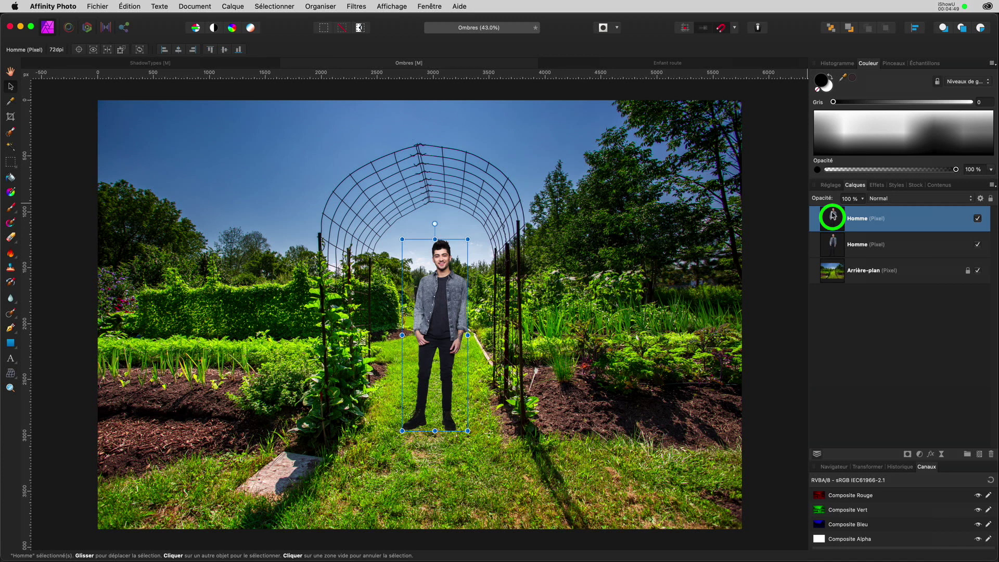
{"action": "left_click", "coordinate": [860, 221]}
{"action": "double_click", "coordinate": [859, 221]}
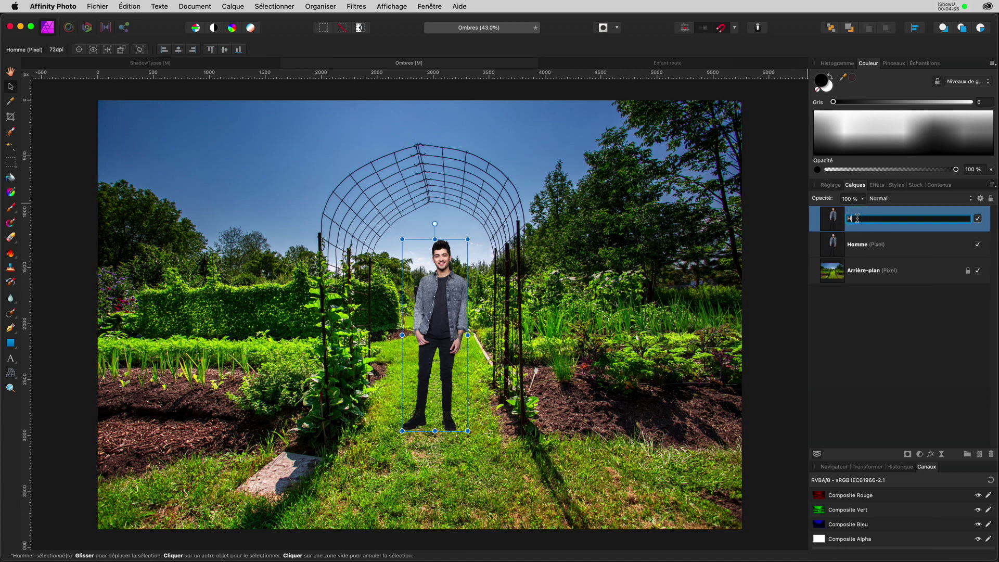
{"action": "key", "text": "BackSpace"}
{"action": "type", "text": "Ombre"}
{"action": "key", "text": "Return"}
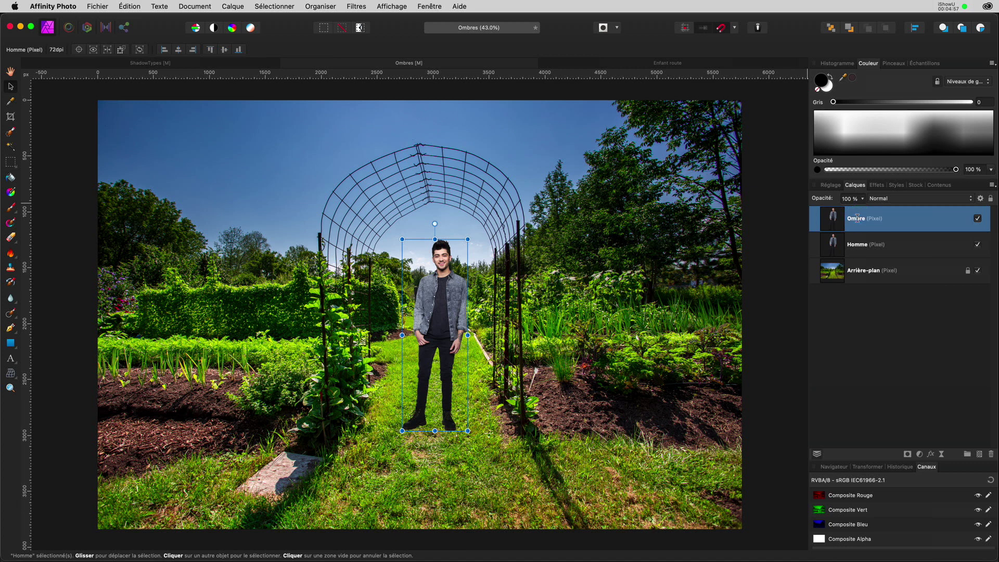
{"action": "left_click", "coordinate": [834, 223]}
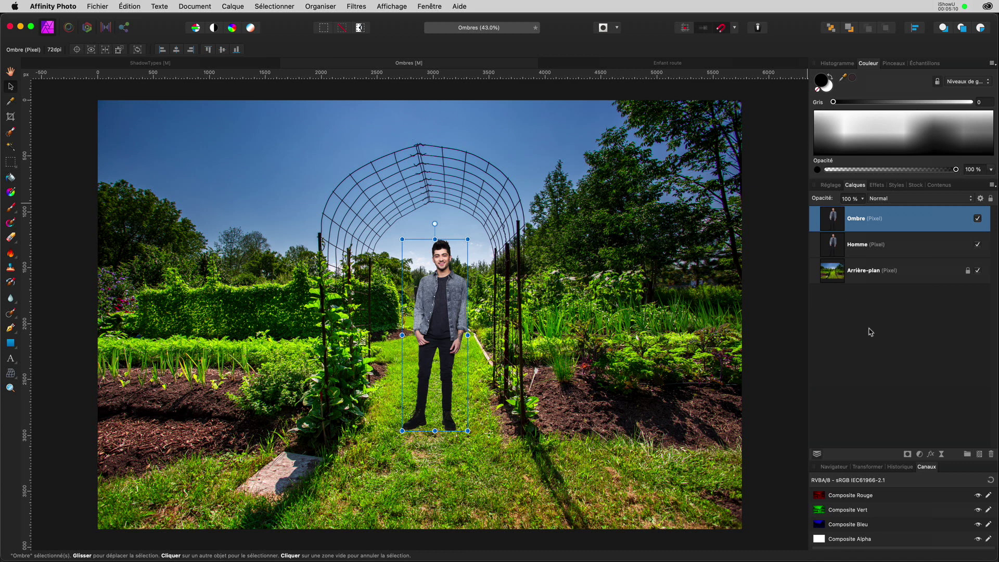
Give the Ombre layer a solid black Couleur overlay effect in Effets de calque
{"action": "left_click", "coordinate": [930, 454]}
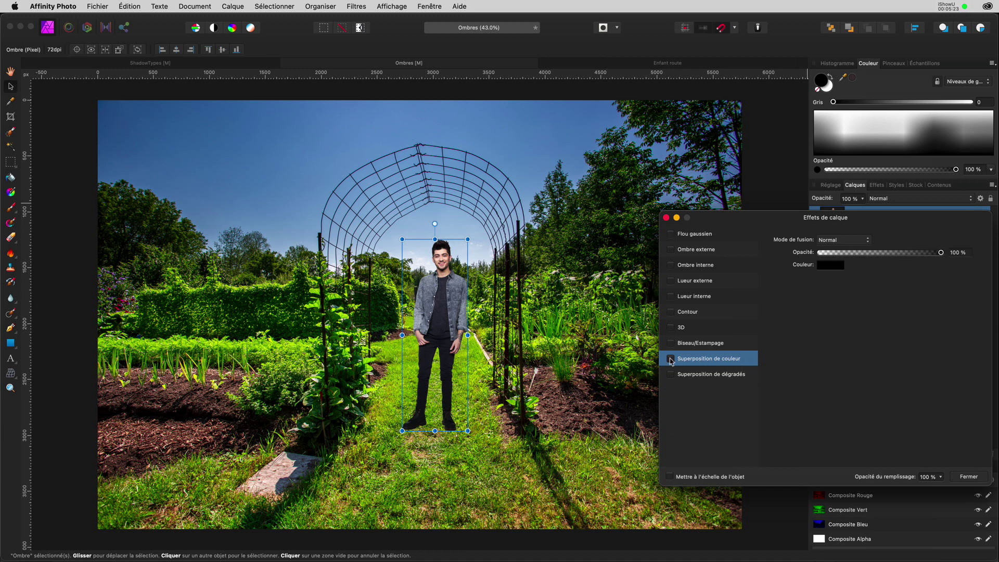
{"action": "left_click", "coordinate": [670, 358]}
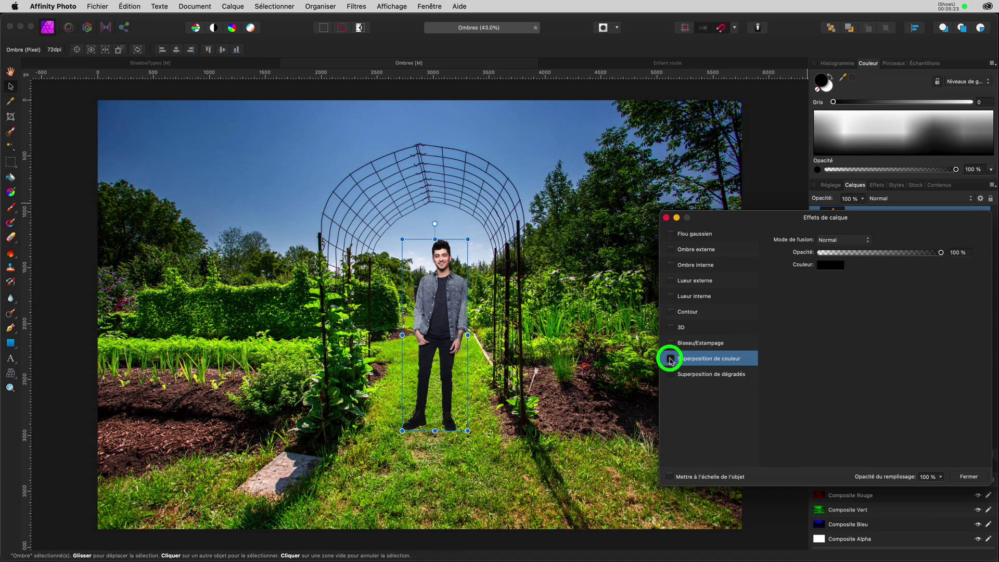
{"action": "left_click", "coordinate": [826, 267]}
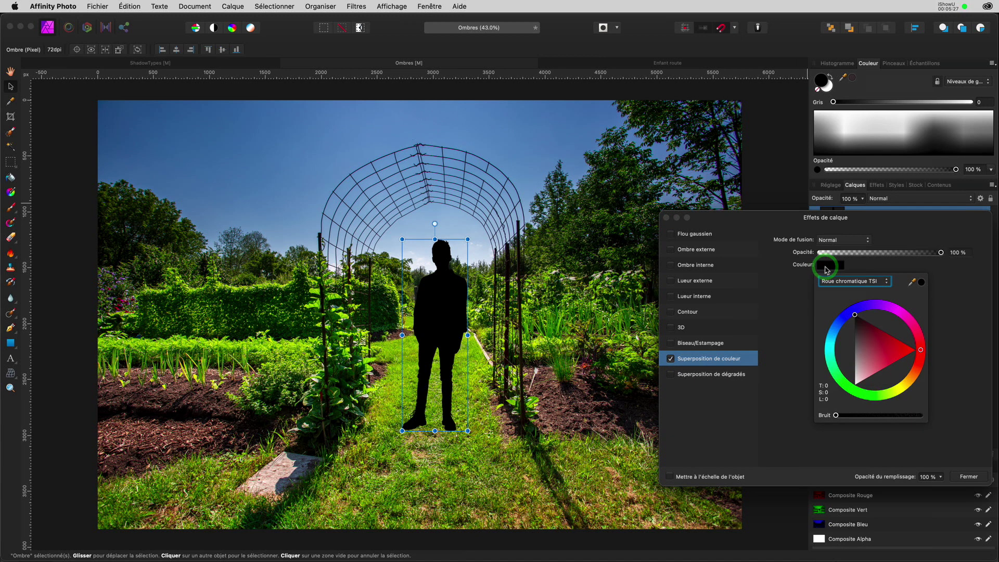
{"action": "mouse_move", "coordinate": [861, 331]}
{"action": "left_mouse_down"}
{"action": "mouse_move", "coordinate": [891, 352]}
{"action": "mouse_move", "coordinate": [849, 313]}
{"action": "left_mouse_up"}
{"action": "left_click", "coordinate": [950, 327]}
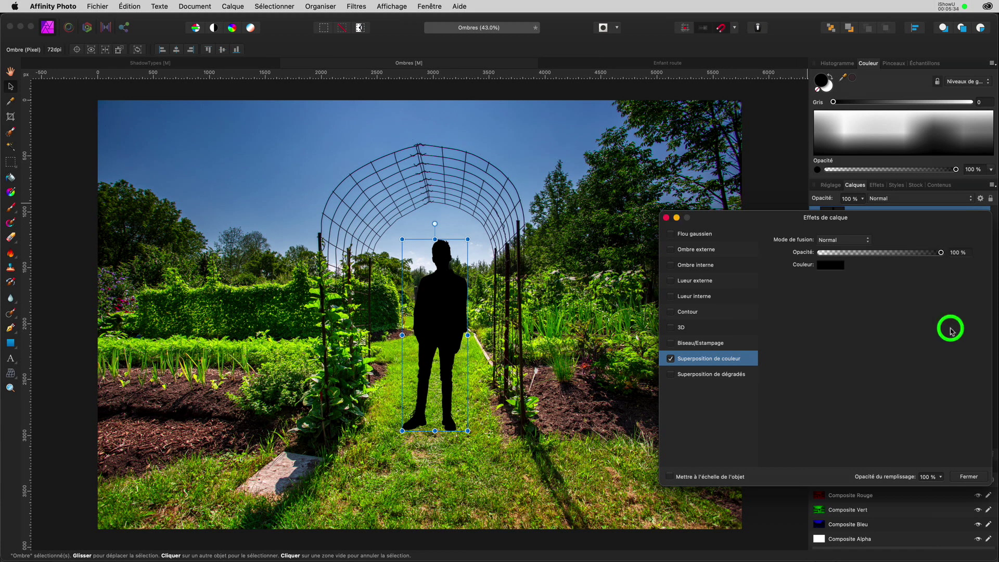
{"action": "left_click", "coordinate": [666, 217]}
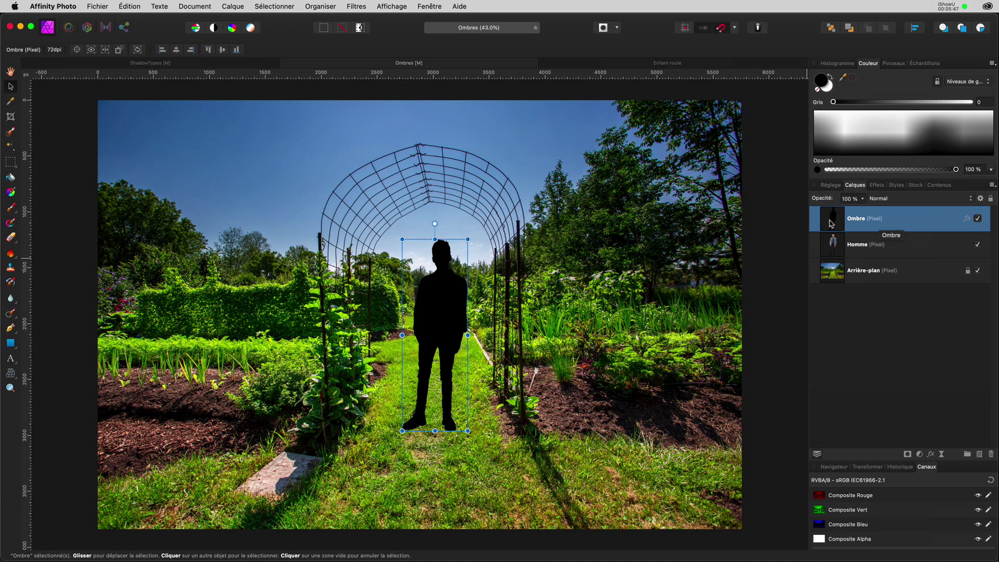
Rasterize Ombre with its black overlay baked in and move it below Homme
{"action": "right_click", "coordinate": [888, 218]}
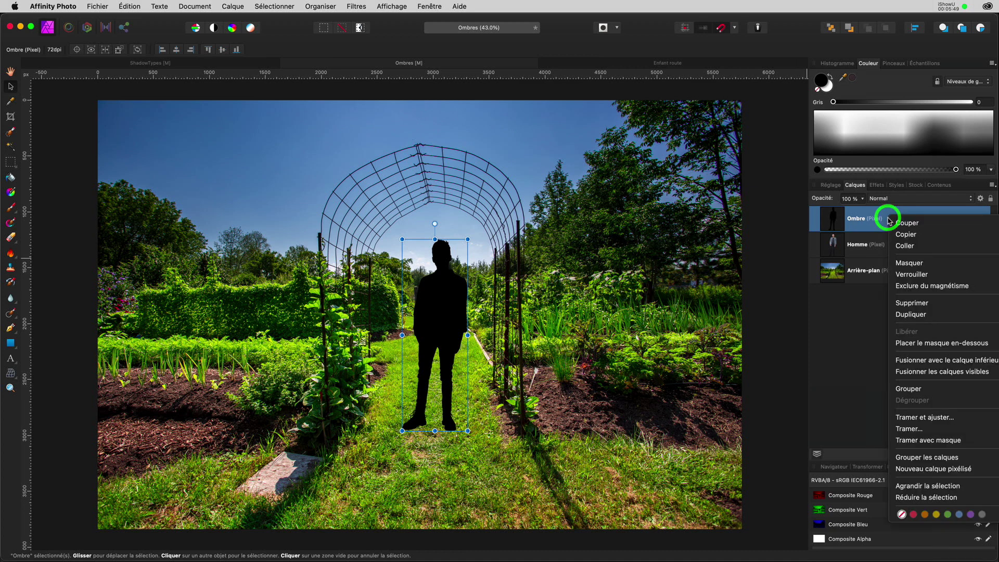
{"action": "left_click", "coordinate": [906, 430]}
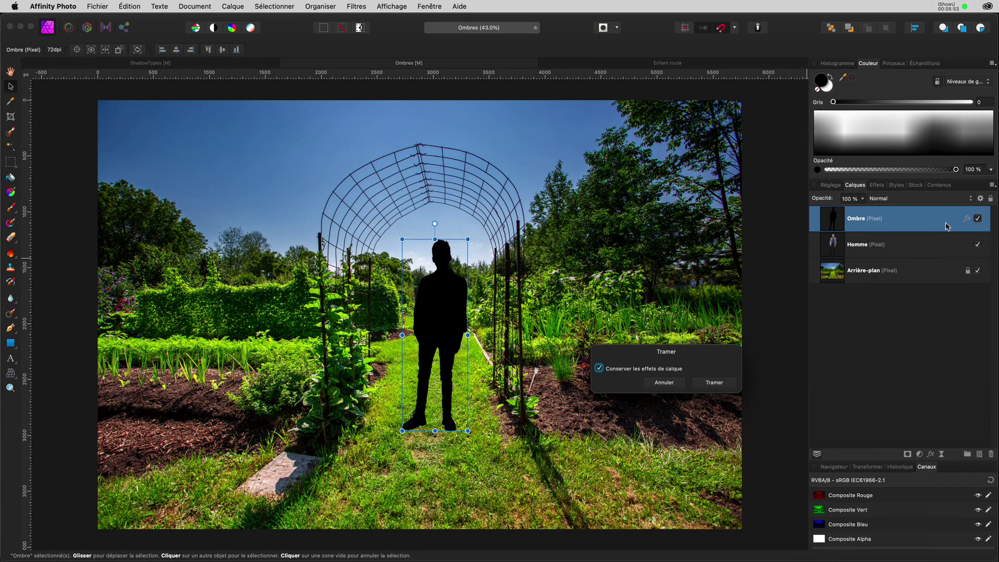
{"action": "left_click_drag", "start_coordinate": [617, 353], "coordinate": [572, 326]}
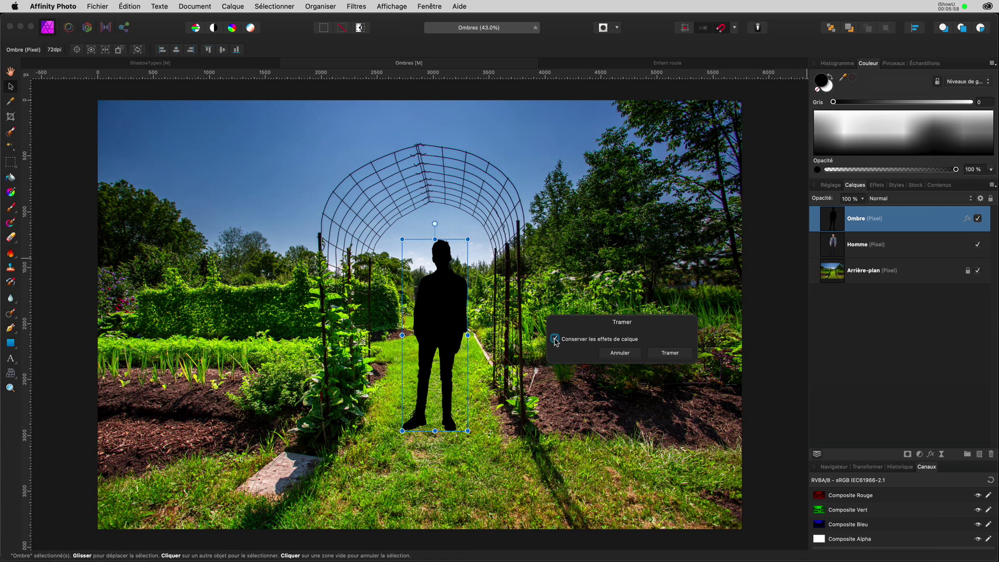
{"action": "left_click", "coordinate": [555, 339]}
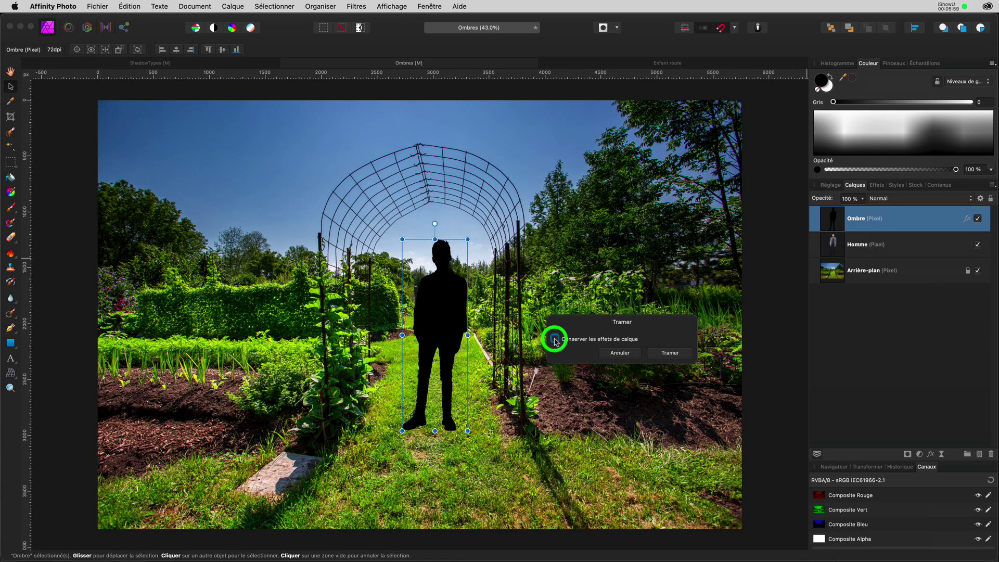
{"action": "left_click", "coordinate": [667, 354]}
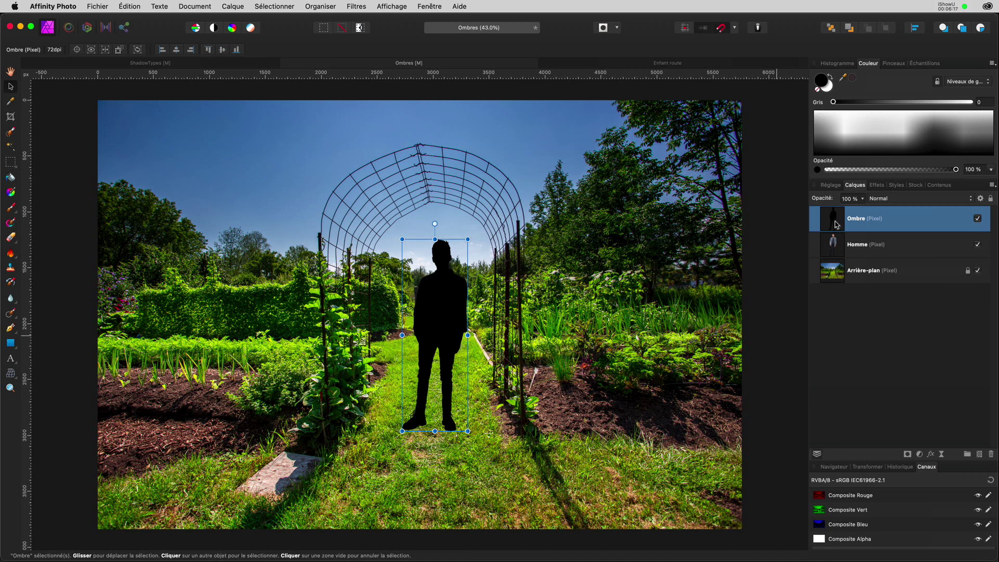
{"action": "left_click", "coordinate": [836, 224]}
{"action": "left_click_drag", "start_coordinate": [836, 225], "coordinate": [833, 263]}
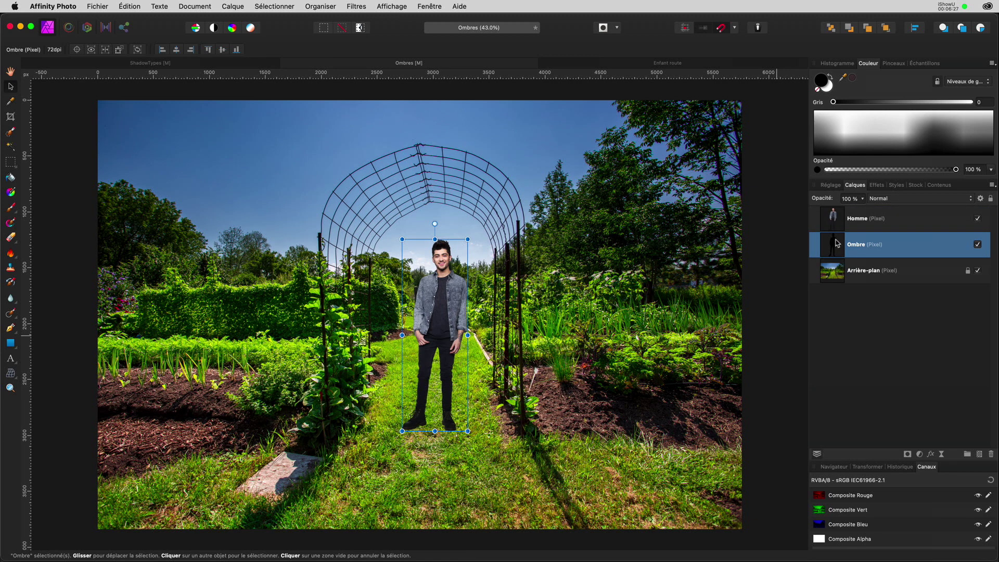
Flip the black Ombre silhouette upside down beneath the man's feet and stretch it down the path
{"action": "left_click", "coordinate": [834, 243]}
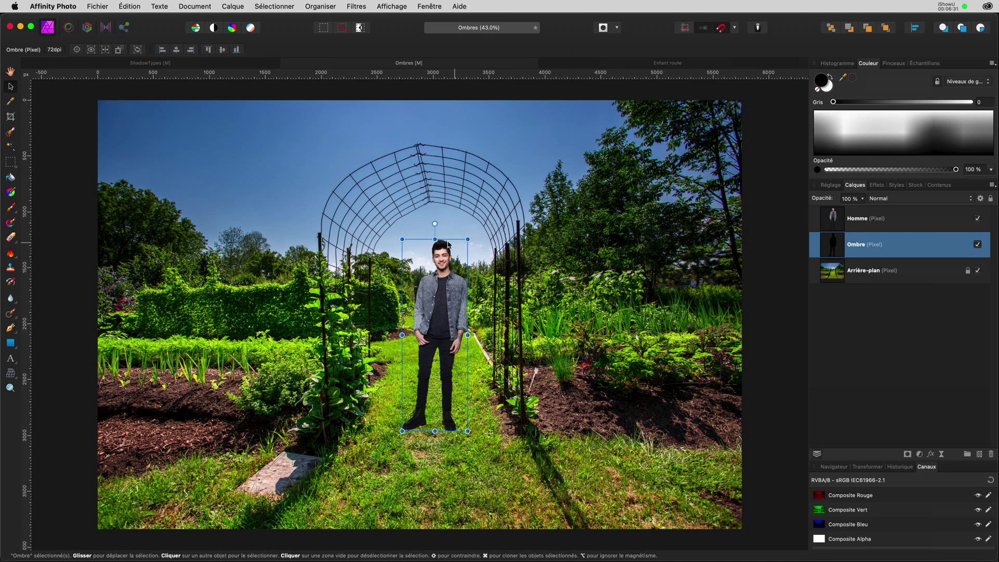
{"action": "left_click_drag", "start_coordinate": [435, 239], "coordinate": [434, 547]}
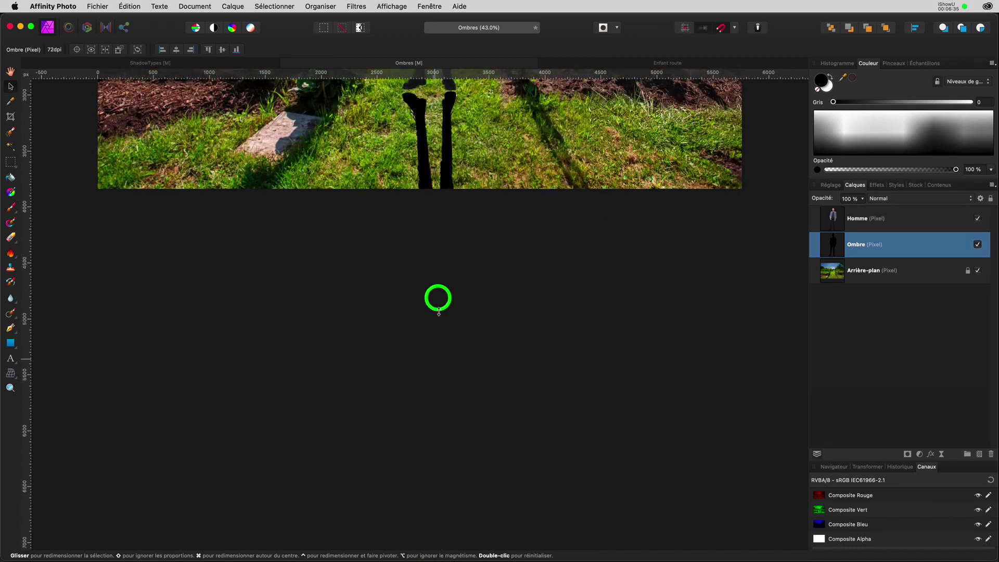
{"action": "left_click_drag", "start_coordinate": [434, 558], "coordinate": [437, 250]}
{"action": "scroll", "coordinate": [467, 236], "scroll_direction": "up", "scroll_amount": 3}
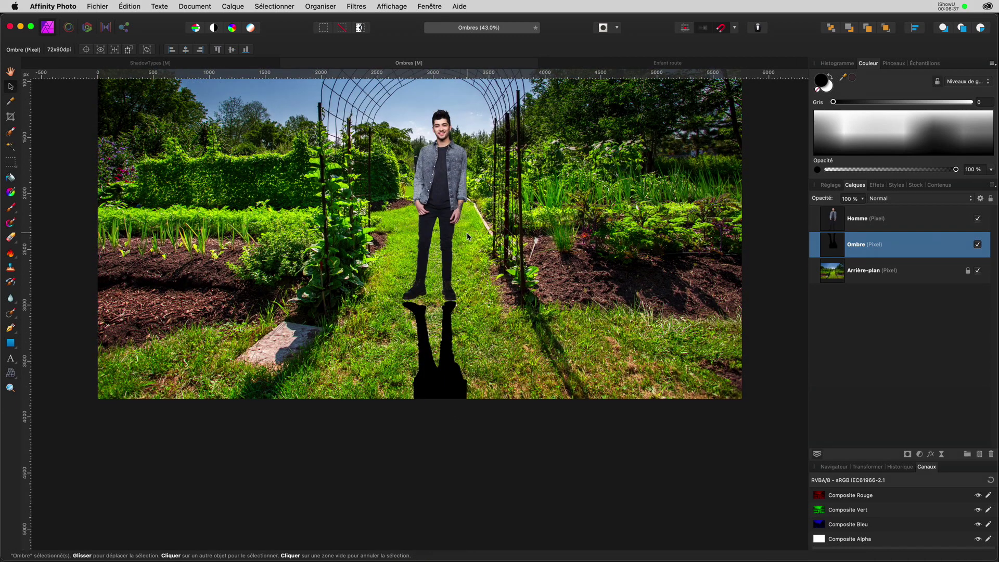
{"action": "left_click", "coordinate": [442, 356]}
{"action": "left_click_drag", "start_coordinate": [442, 357], "coordinate": [443, 354]}
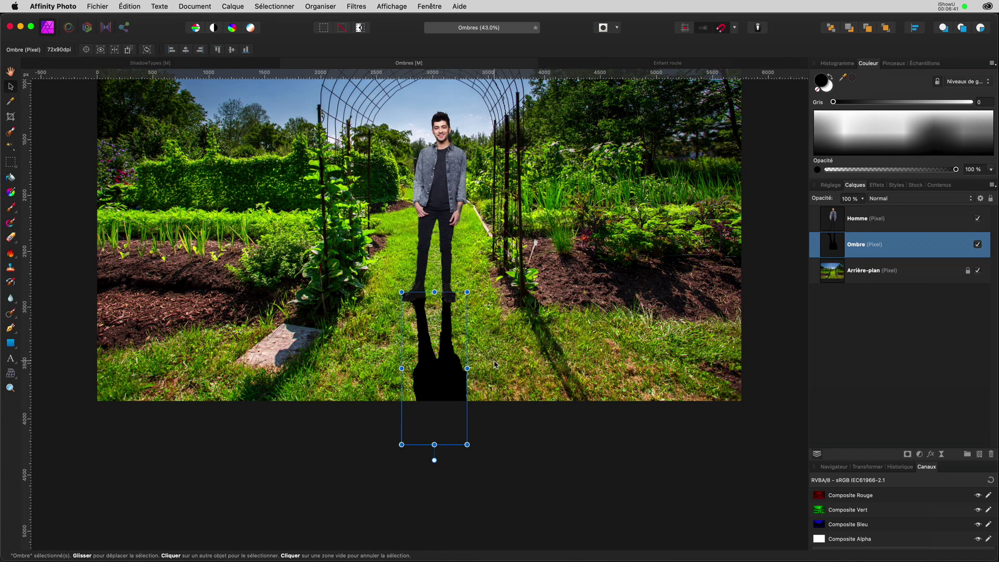
{"action": "scroll", "coordinate": [494, 363], "scroll_direction": "up", "scroll_amount": 1}
{"action": "scroll", "coordinate": [494, 363], "scroll_direction": "up", "scroll_amount": 1}
{"action": "scroll", "coordinate": [495, 363], "scroll_direction": "up", "scroll_amount": 1}
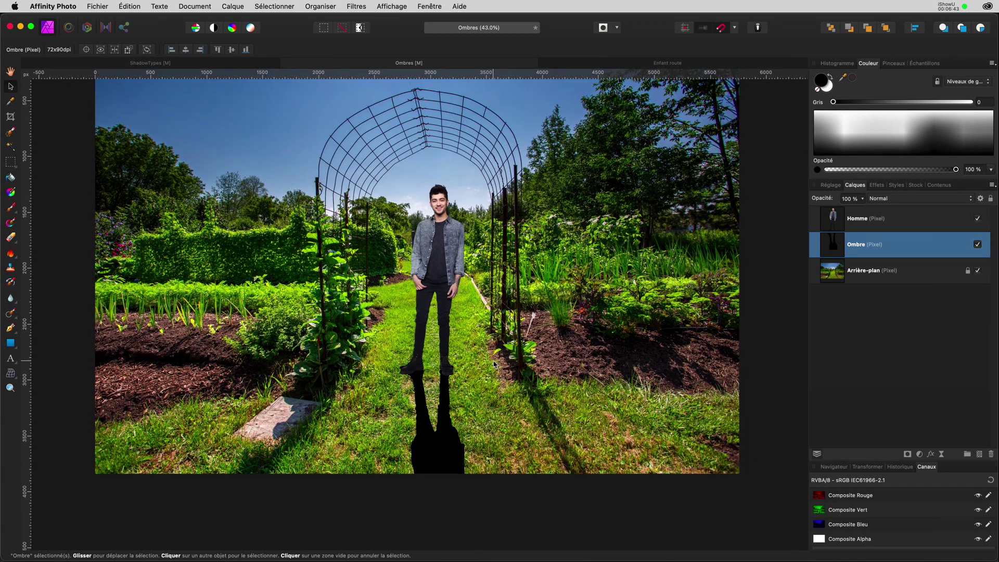
{"action": "scroll", "coordinate": [494, 363], "scroll_direction": "up", "scroll_amount": 1}
{"action": "scroll", "coordinate": [494, 363], "scroll_direction": "up", "scroll_amount": 2}
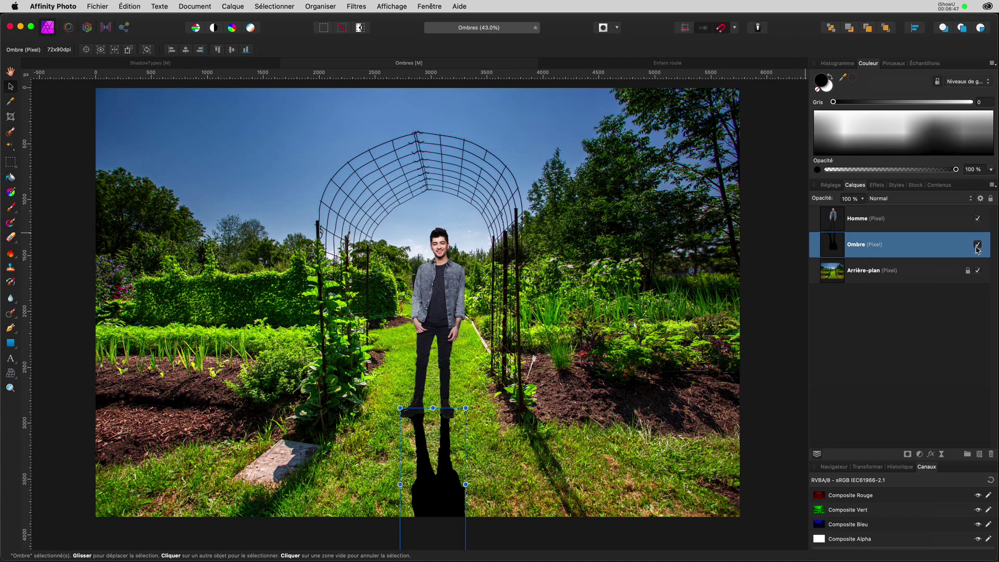
Hide the Ombre layer and duplicate Homme into a second copy at the top of the stack
{"action": "left_click", "coordinate": [977, 245]}
{"action": "left_click", "coordinate": [838, 221]}
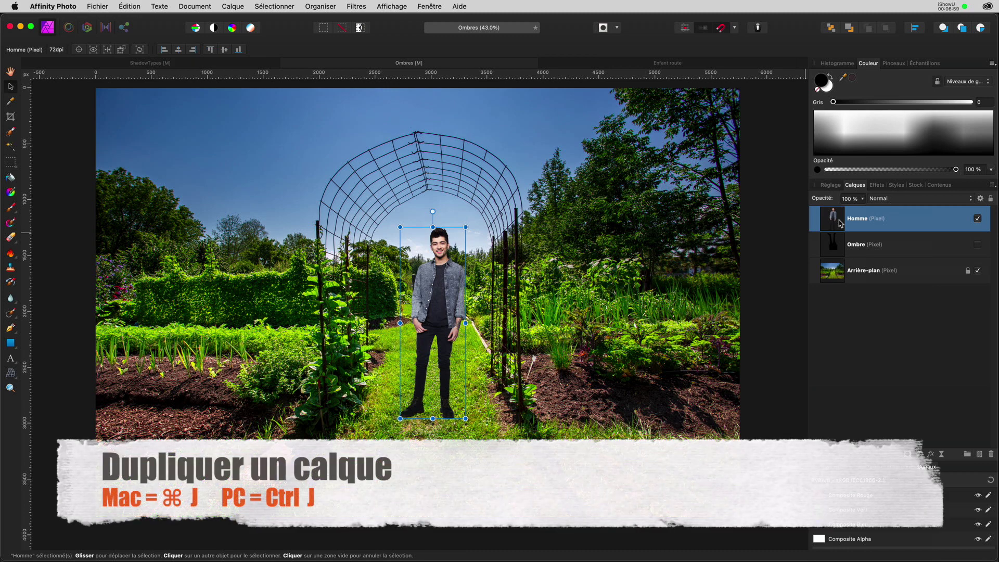
{"action": "key", "text": "cmd+j"}
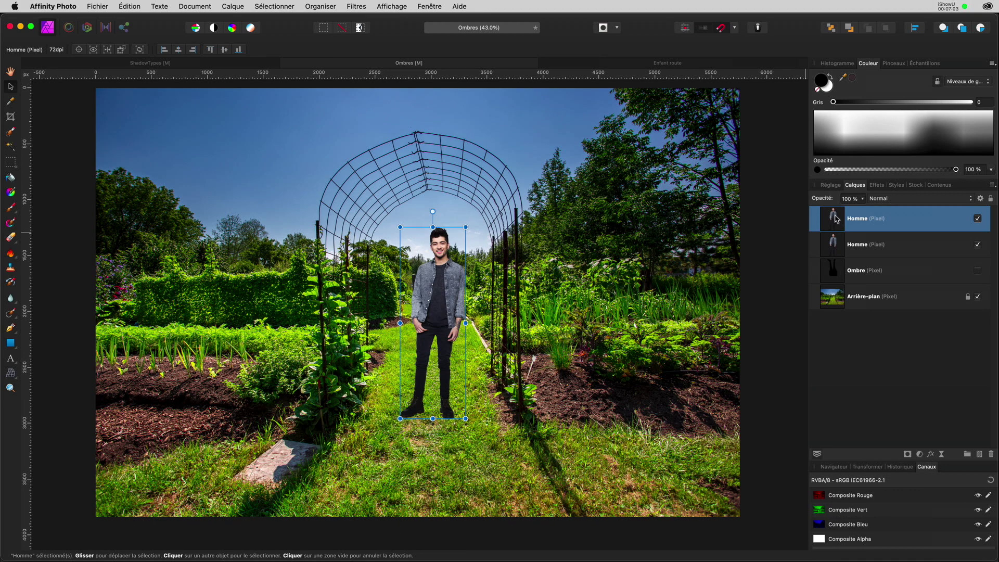
{"action": "left_click", "coordinate": [834, 218]}
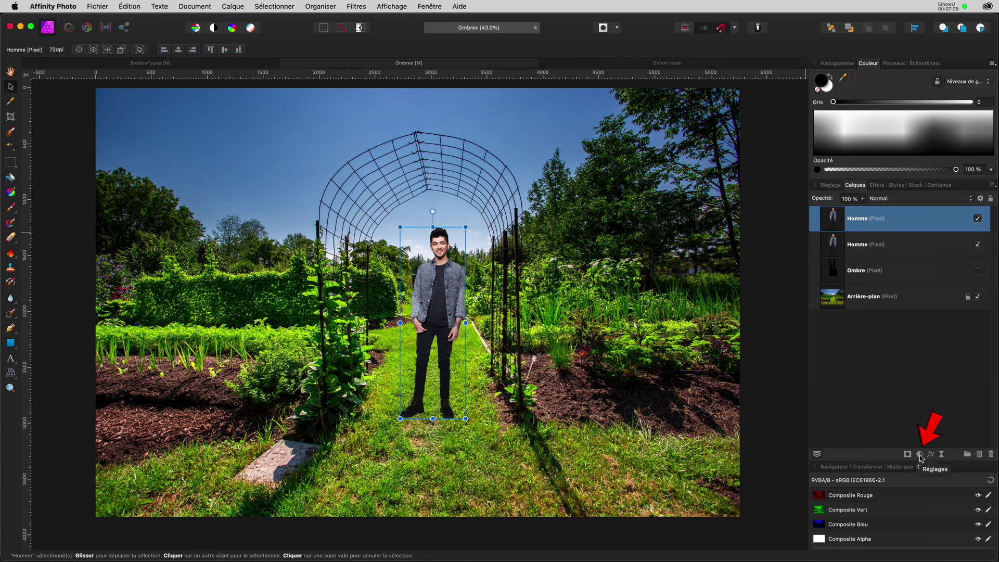
{"action": "left_click", "coordinate": [919, 454]}
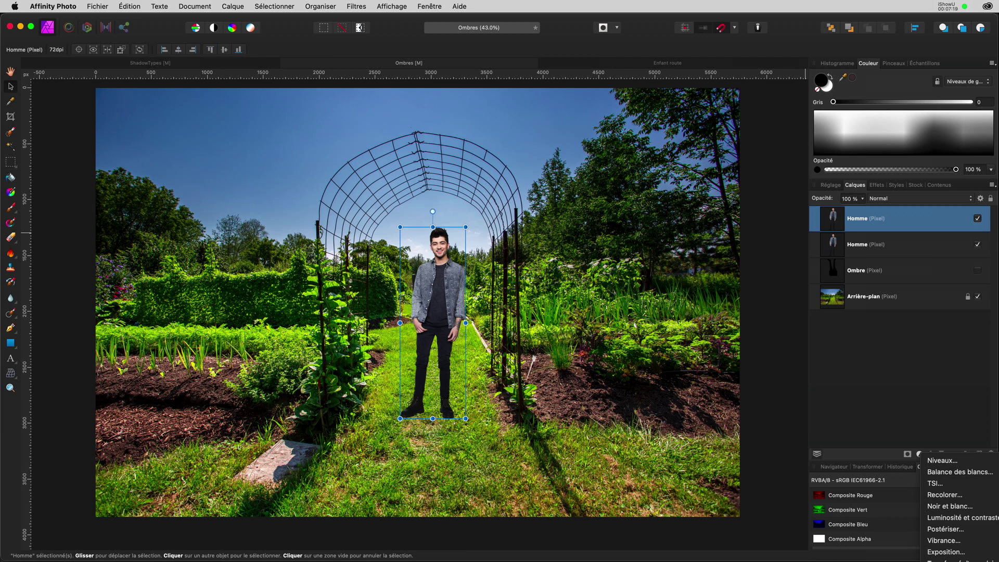
Add a Seuil (Threshold) adjustment layer and clip it into the top Homme copy
{"action": "key", "text": "Escape"}
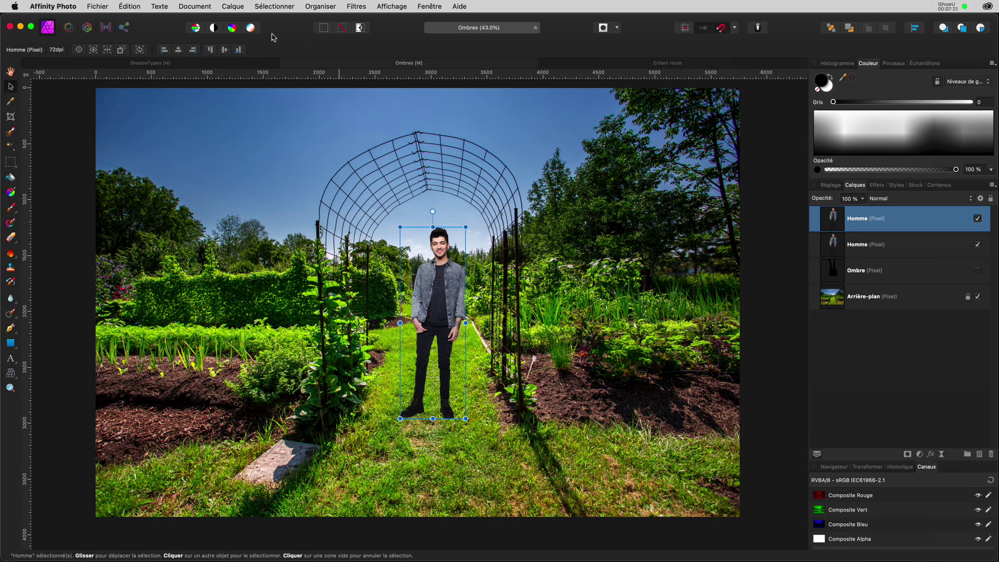
{"action": "left_click", "coordinate": [235, 6]}
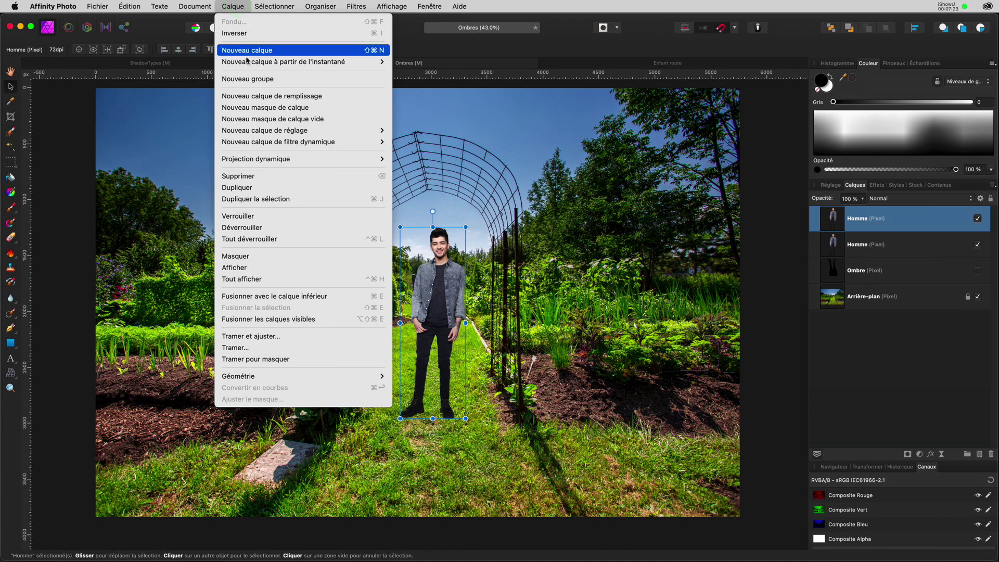
{"action": "mouse_move", "coordinate": [264, 130]}
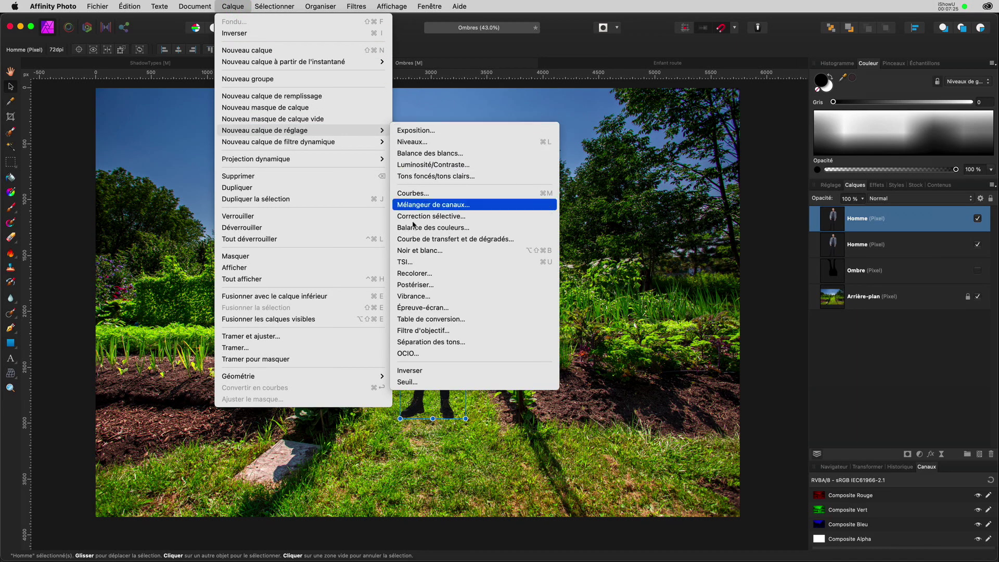
{"action": "left_click", "coordinate": [411, 382]}
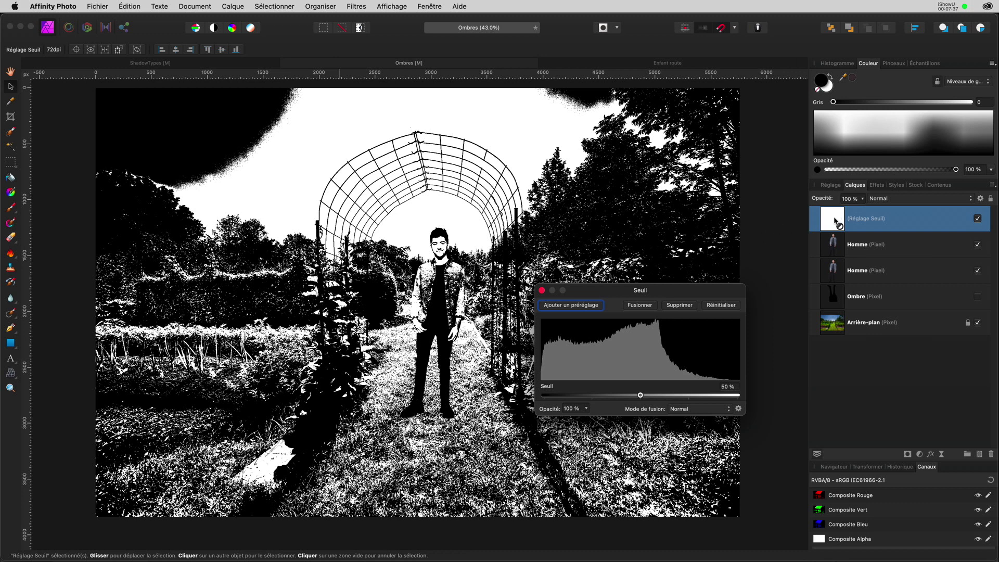
{"action": "left_click", "coordinate": [833, 224]}
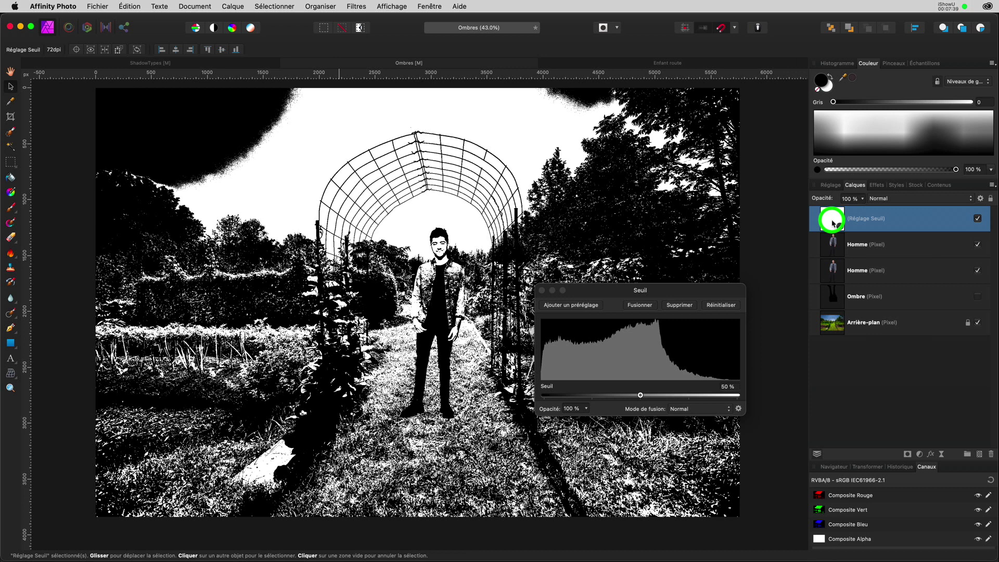
{"action": "left_click_drag", "start_coordinate": [833, 223], "coordinate": [834, 250]}
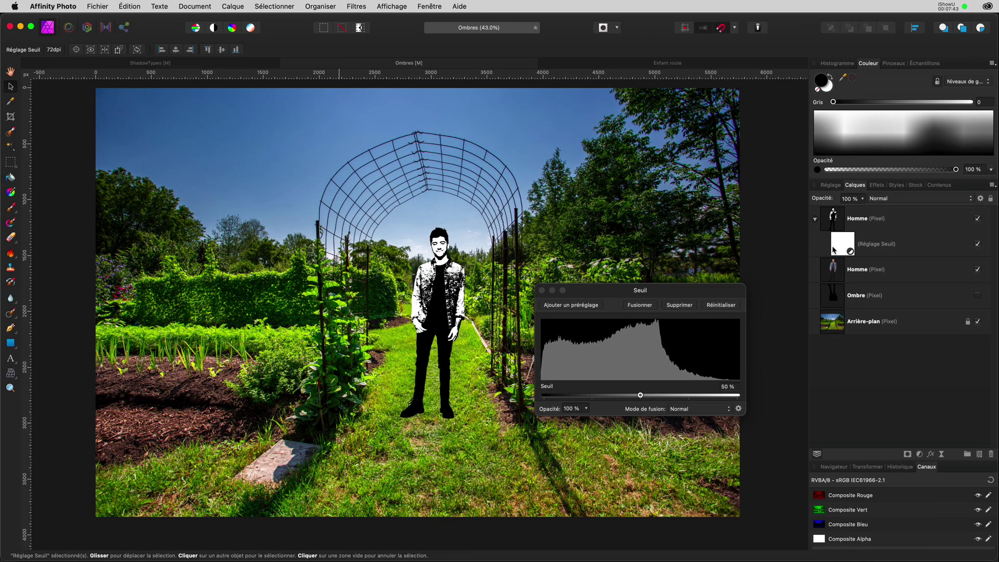
Rename the top man copy to 'Ombre 2'
{"action": "double_click", "coordinate": [869, 218]}
{"action": "type", "text": "Ombre"}
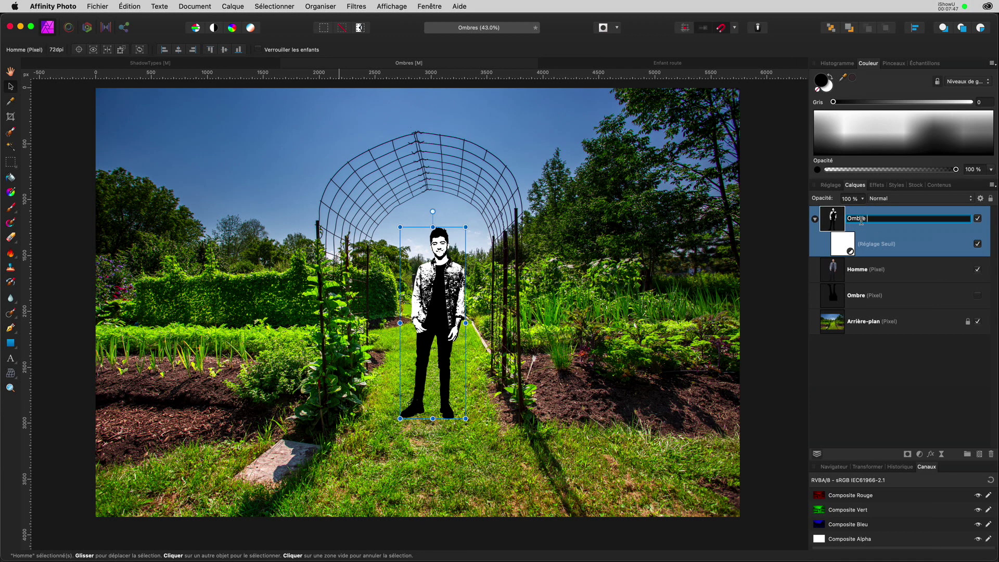
{"action": "type", "text": "2"}
{"action": "key", "text": "Return"}
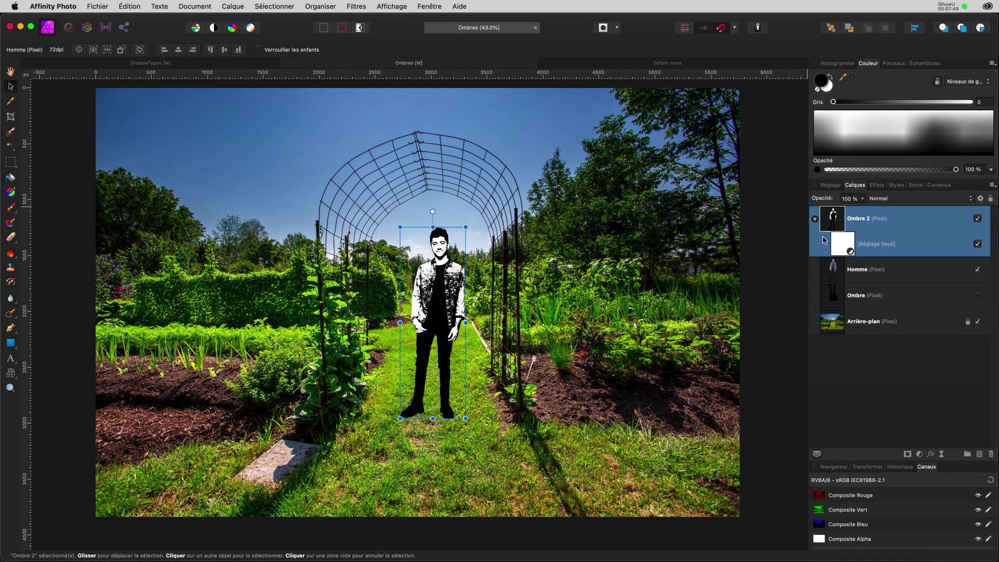
Raise the nested Threshold to 100% so the man turns solid black, then collapse the layer
{"action": "double_click", "coordinate": [834, 253]}
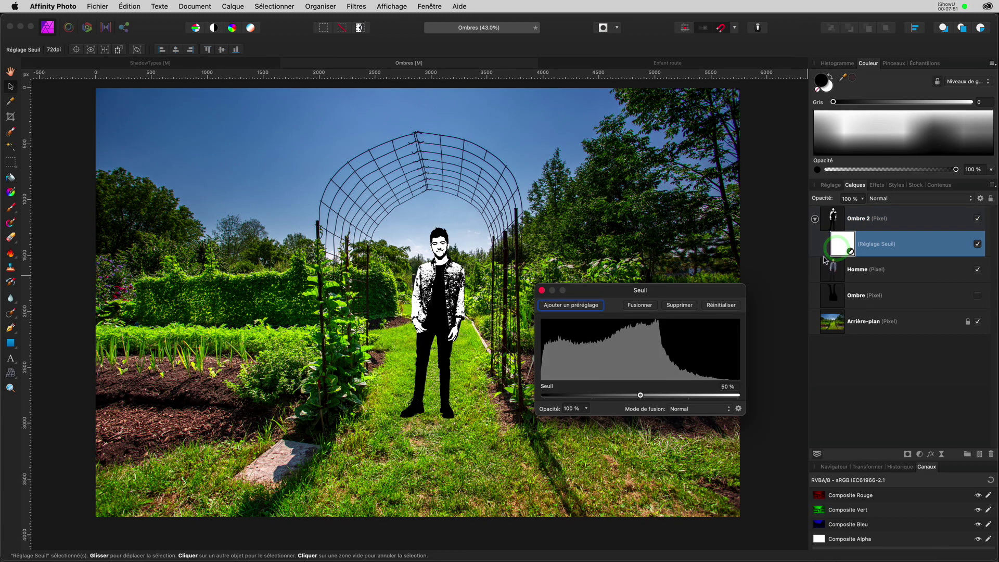
{"action": "left_click_drag", "start_coordinate": [610, 292], "coordinate": [590, 283]}
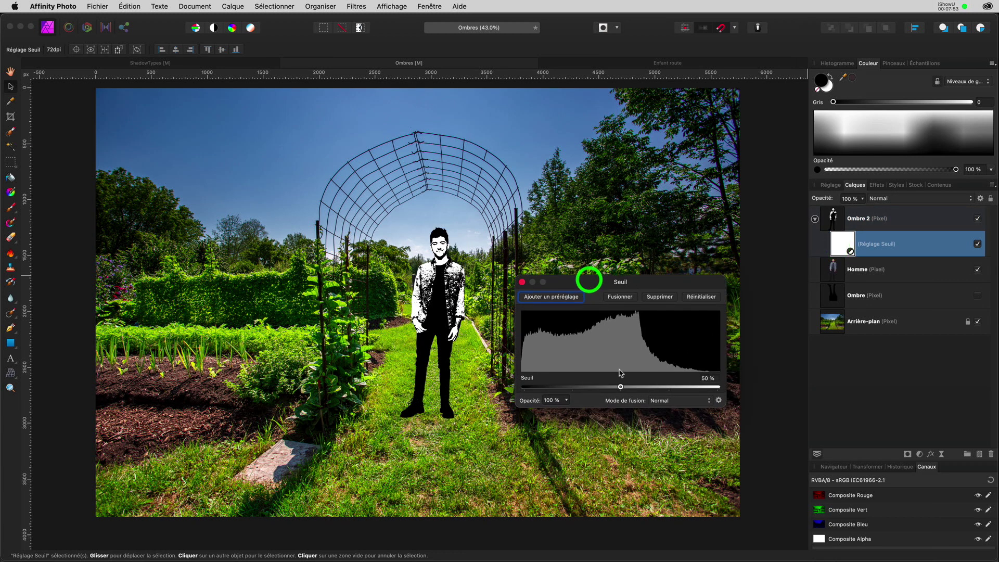
{"action": "left_click", "coordinate": [620, 386]}
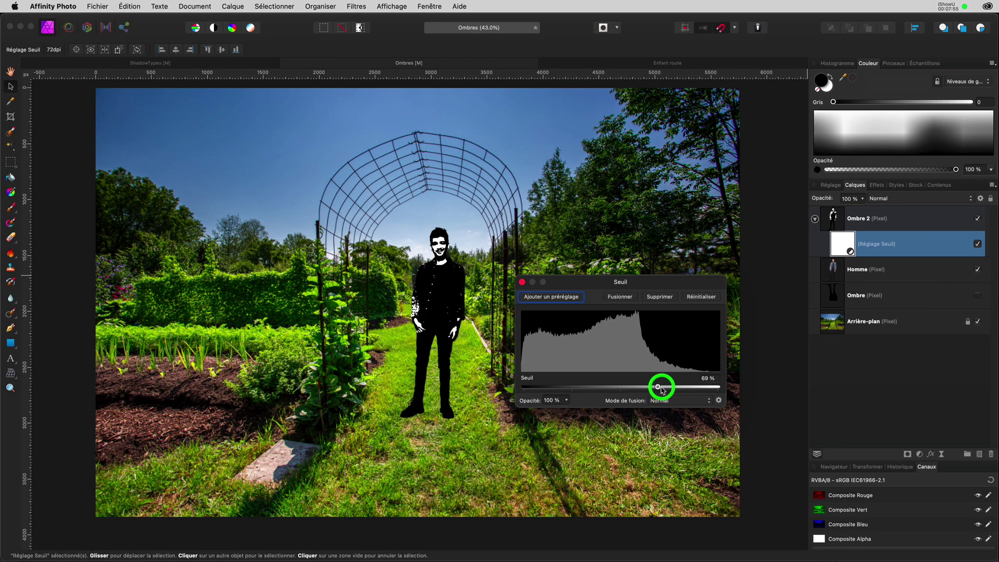
{"action": "left_click_drag", "start_coordinate": [620, 388], "coordinate": [730, 388]}
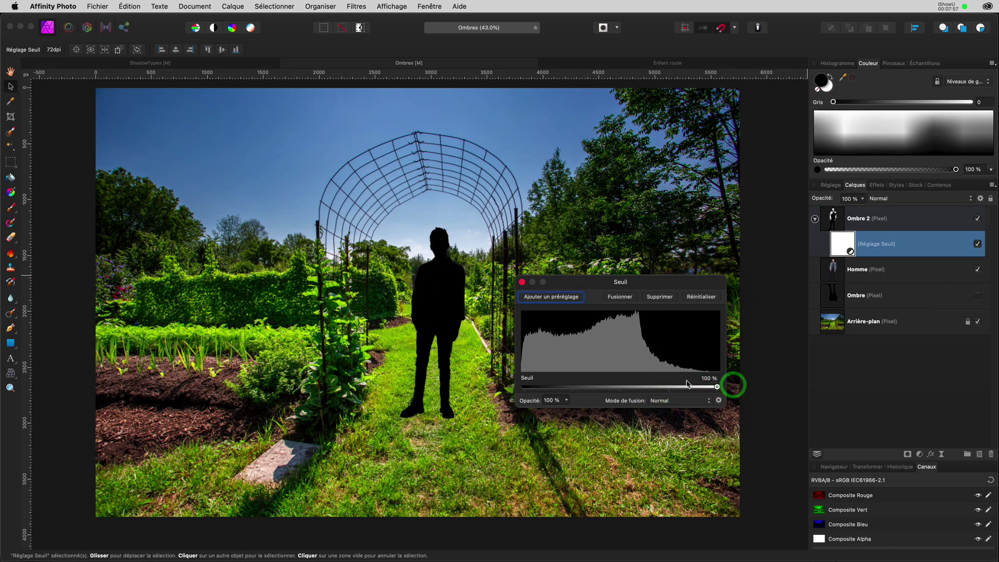
{"action": "left_click", "coordinate": [521, 282]}
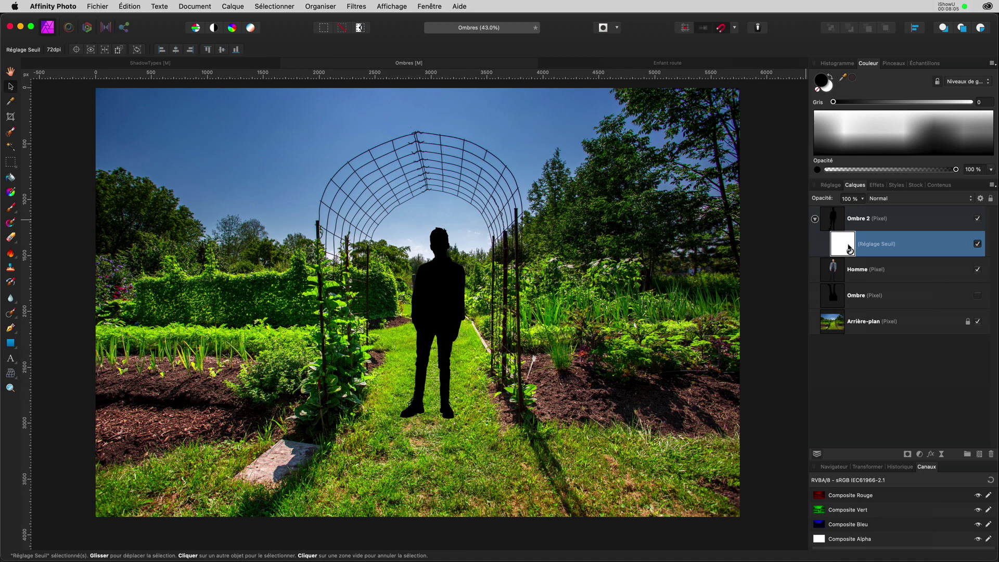
{"action": "left_click", "coordinate": [814, 220]}
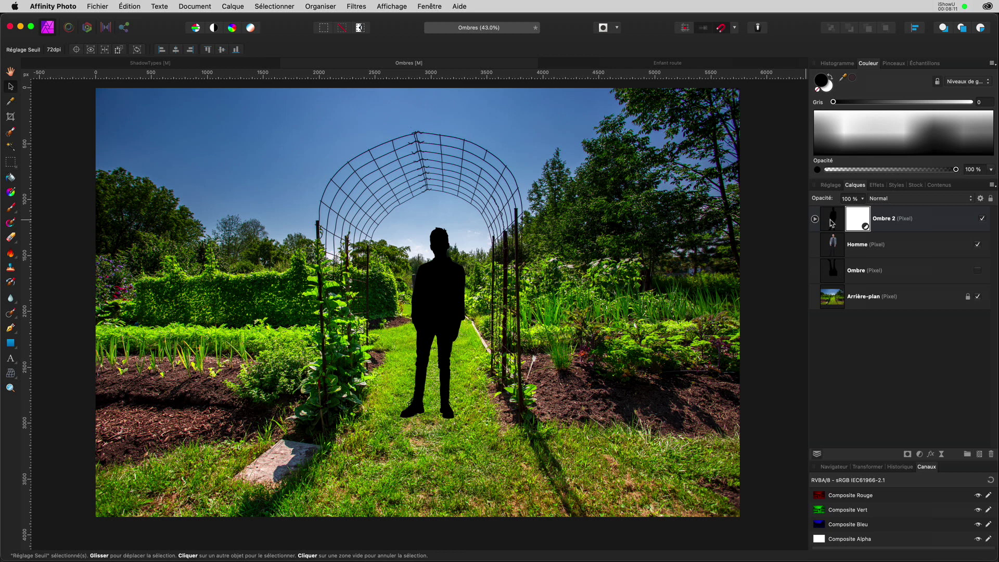
Rasterise the Ombre 2 layer and move it beneath Homme
{"action": "right_click", "coordinate": [833, 223]}
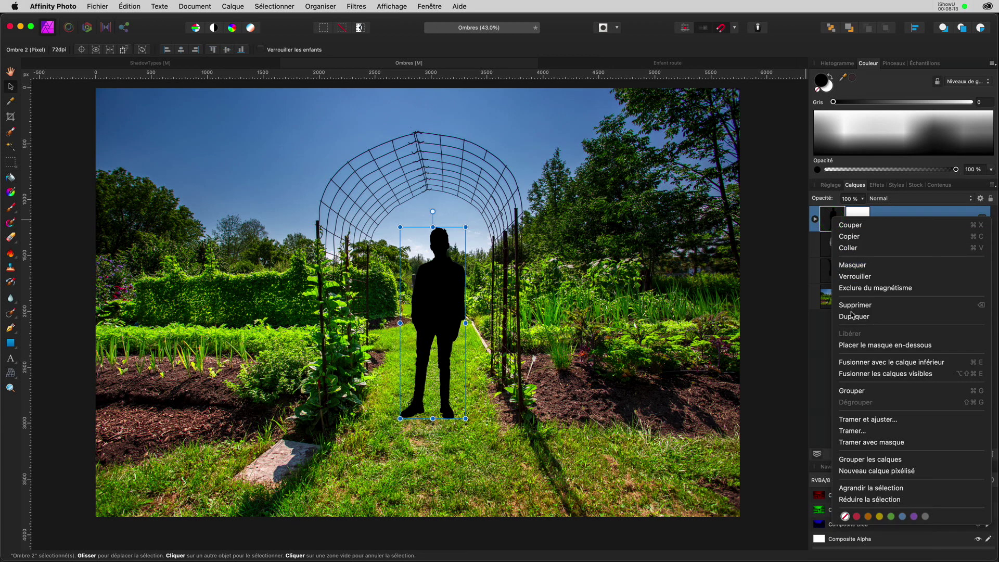
{"action": "left_click", "coordinate": [853, 427]}
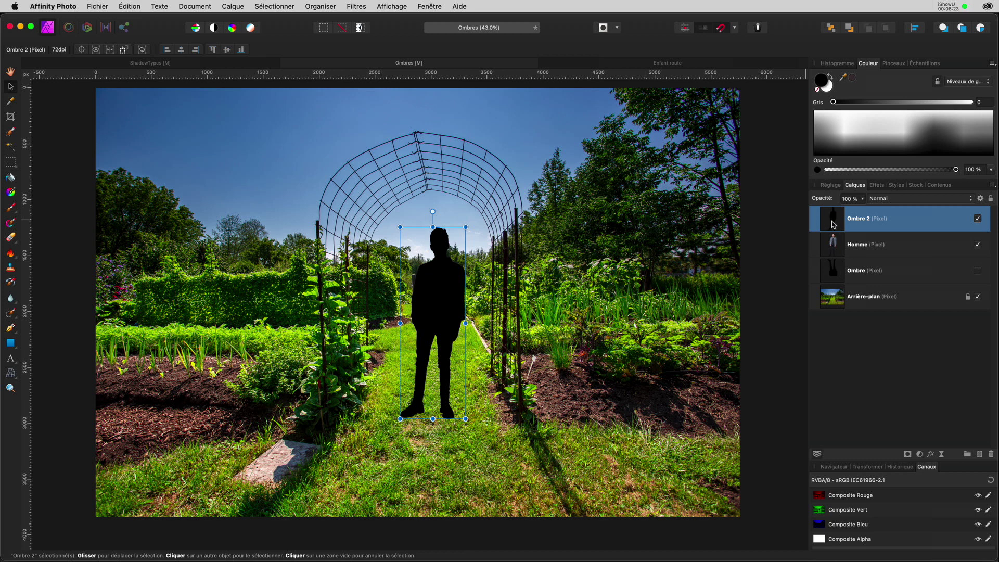
{"action": "left_click_drag", "start_coordinate": [832, 225], "coordinate": [834, 260]}
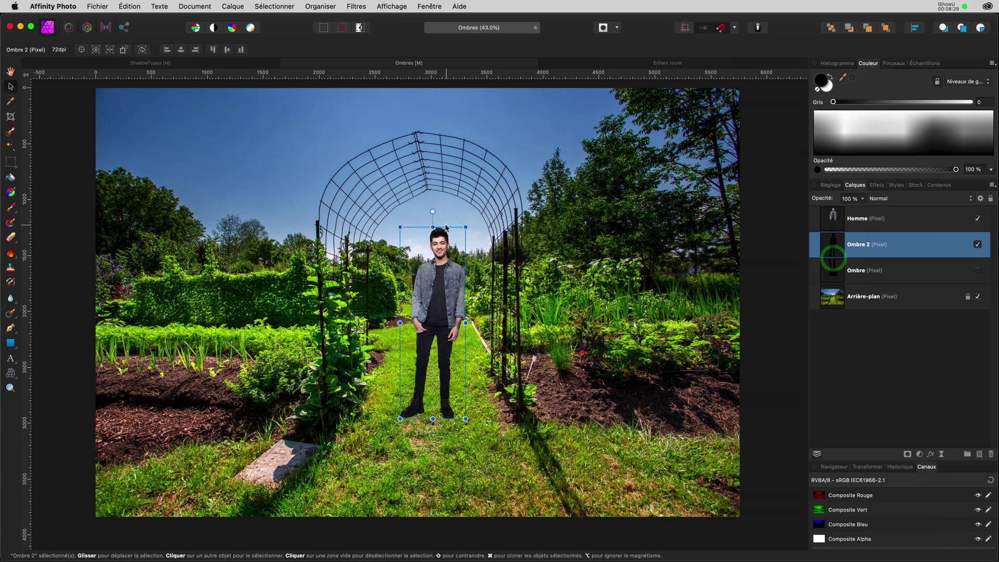
Flip Ombre 2 down below the man's feet, stretch it longer, then select Homme
{"action": "left_click_drag", "start_coordinate": [432, 227], "coordinate": [446, 526]}
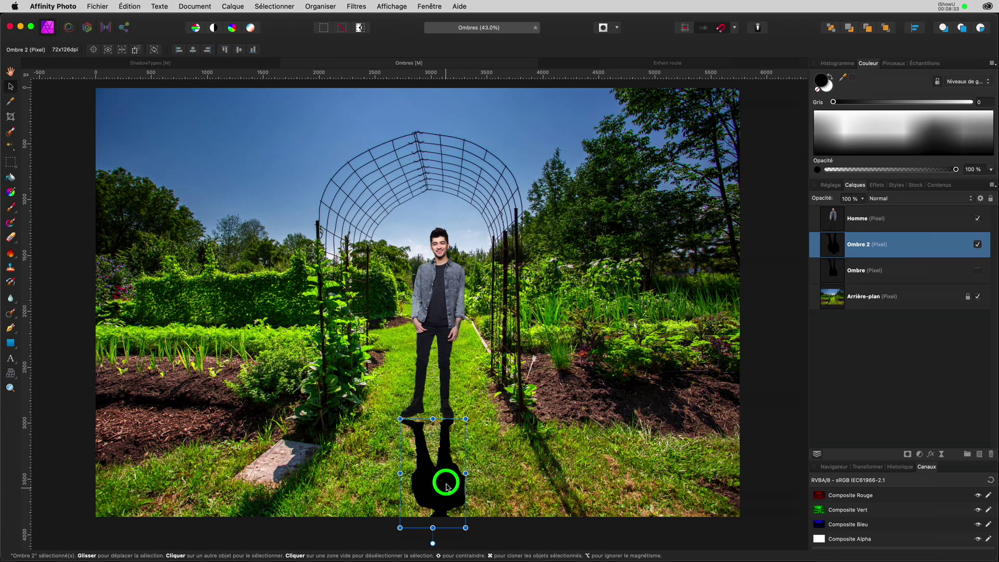
{"action": "left_click_drag", "start_coordinate": [444, 480], "coordinate": [447, 483]}
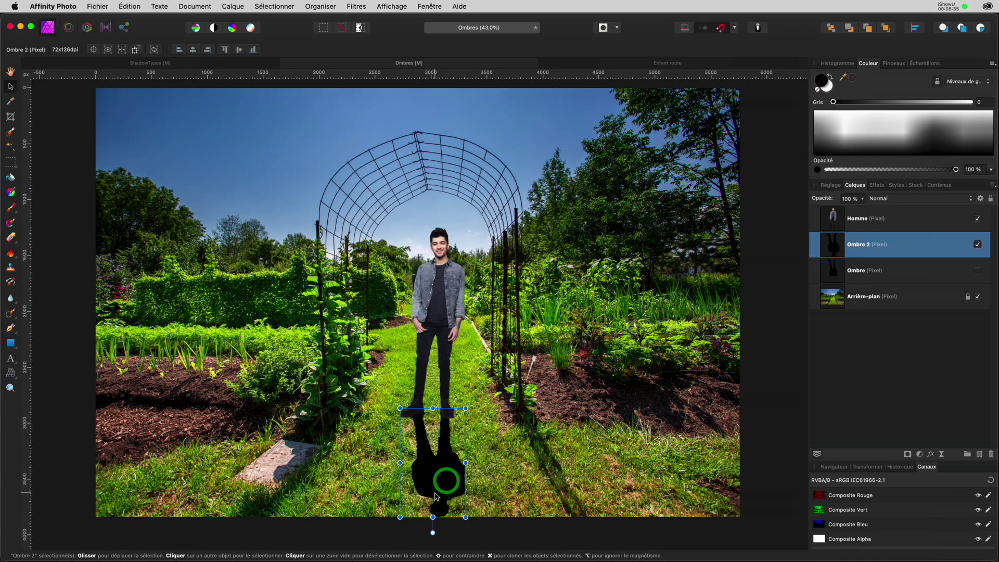
{"action": "mouse_move", "coordinate": [432, 517]}
{"action": "left_mouse_down"}
{"action": "mouse_move", "coordinate": [433, 529]}
{"action": "mouse_move", "coordinate": [435, 490]}
{"action": "left_mouse_up"}
{"action": "scroll", "coordinate": [427, 427], "scroll_direction": "up", "scroll_amount": 5}
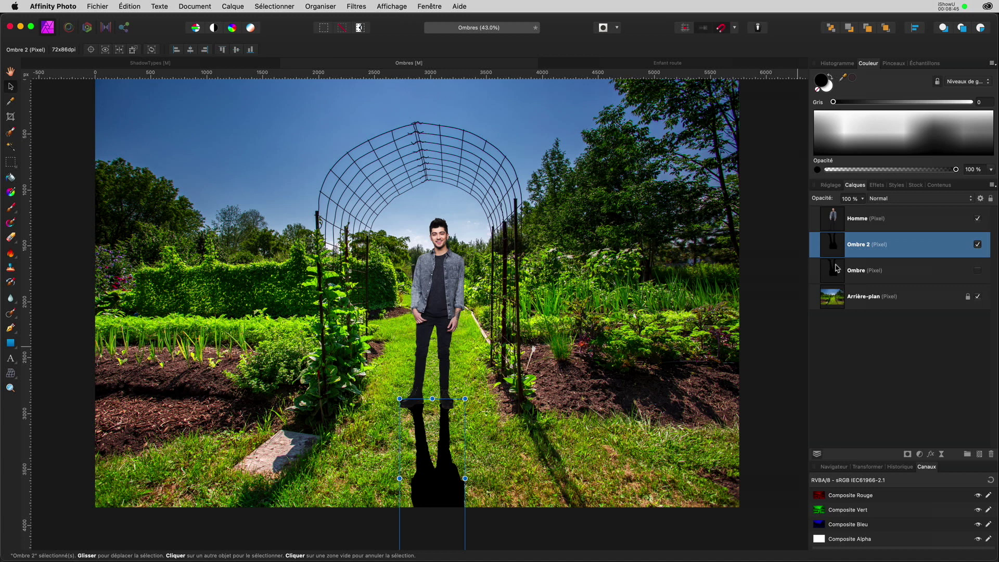
{"action": "left_click", "coordinate": [833, 220]}
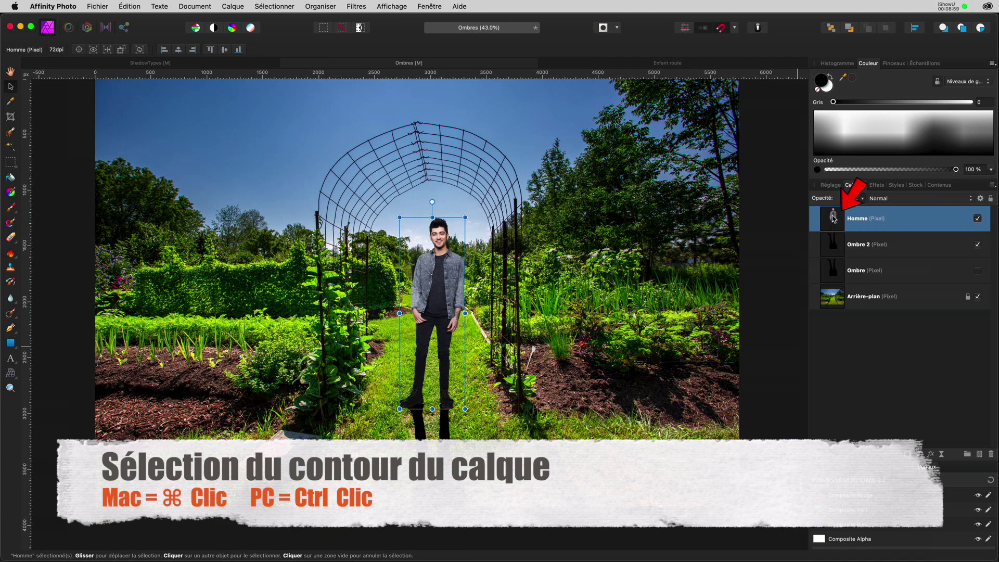
Load the Homme layer's outline as a selection and add an empty pixel layer on top
{"action": "left_click", "coordinate": [833, 221], "text": "super"}
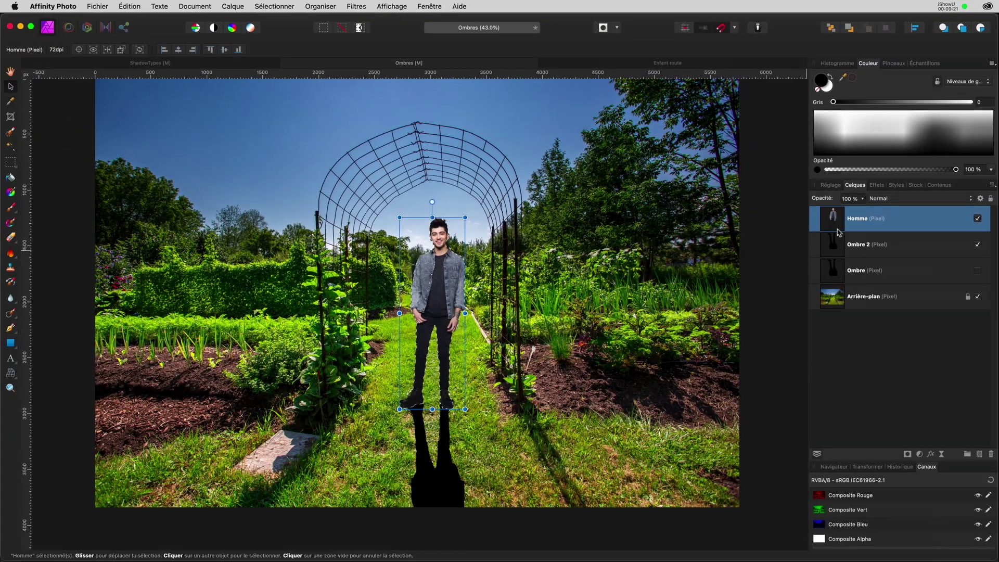
{"action": "left_click", "coordinate": [979, 454]}
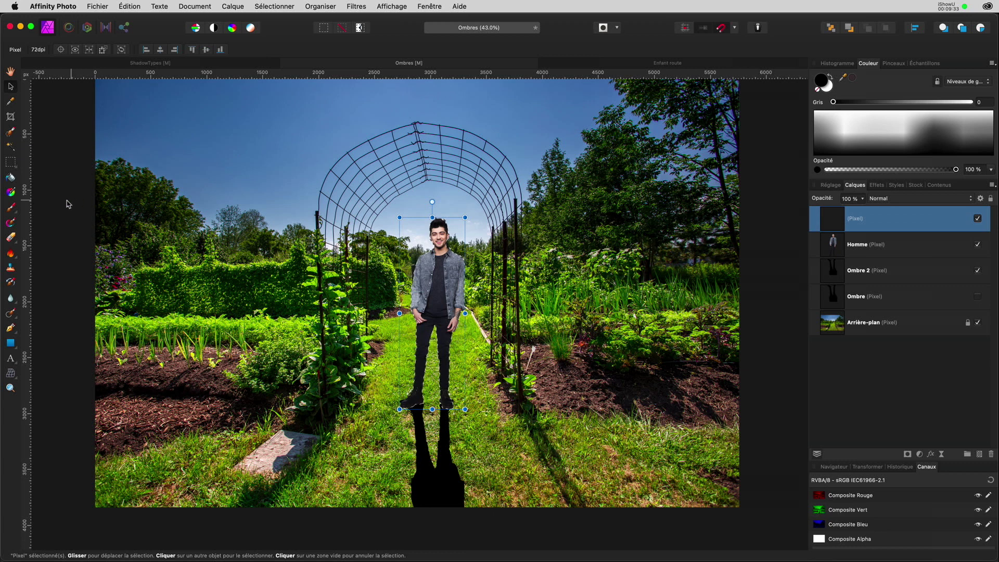
Flood-fill the man's selected shape with black on the new layer, then deselect
{"action": "left_click", "coordinate": [11, 178]}
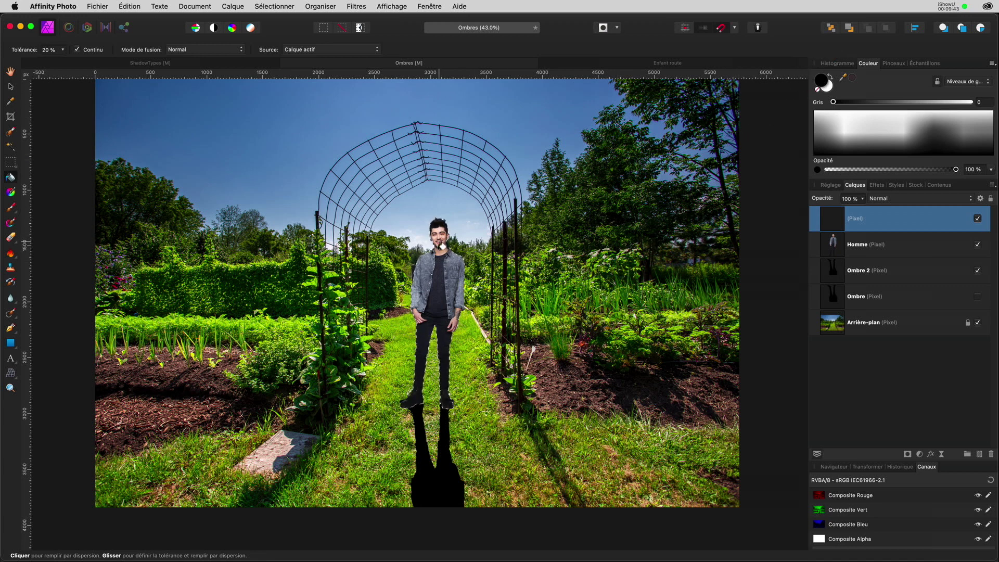
{"action": "left_click", "coordinate": [441, 271]}
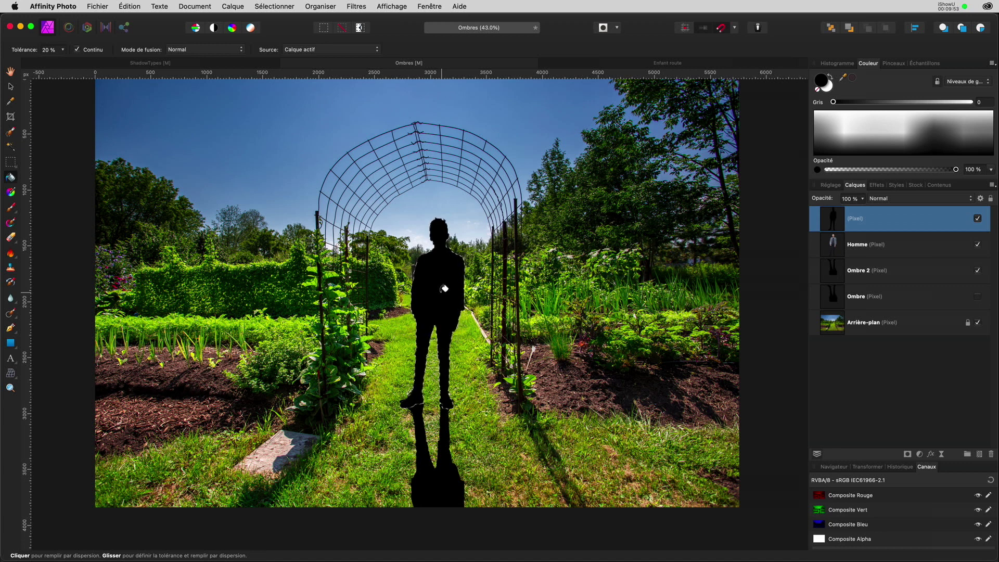
{"action": "left_click", "coordinate": [284, 7]}
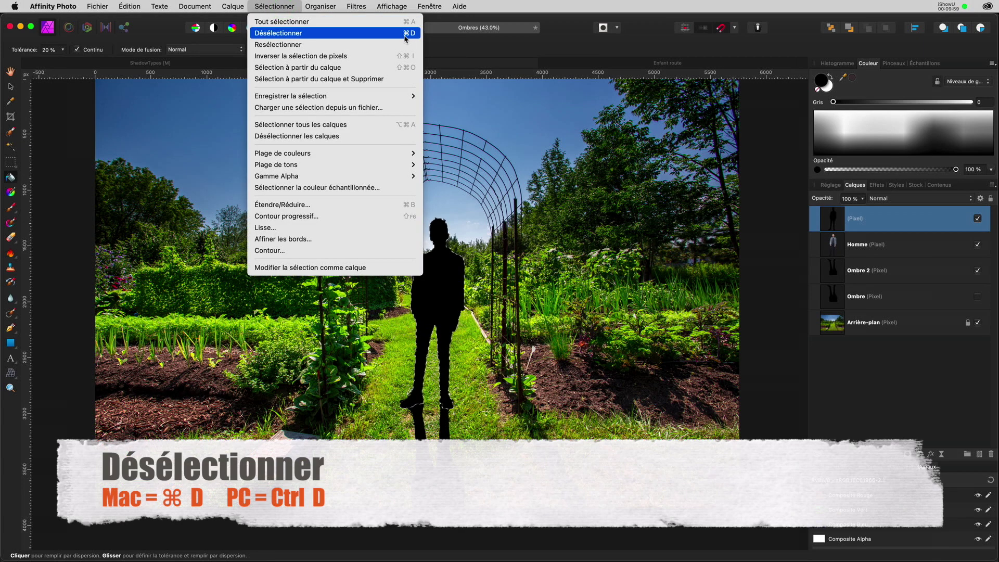
{"action": "left_click", "coordinate": [368, 33]}
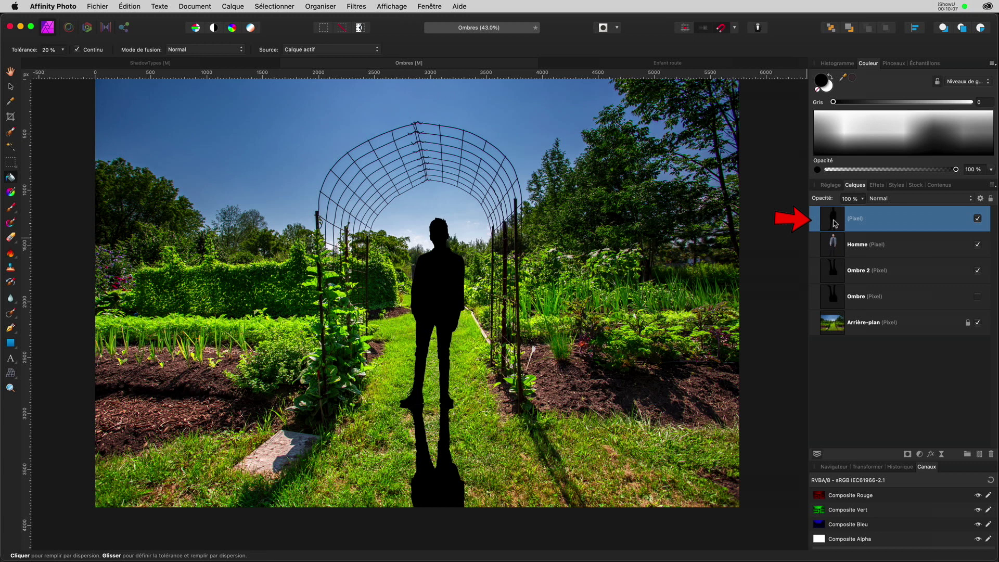
Move the black silhouette layer beneath Homme and hide Ombre 2
{"action": "left_click", "coordinate": [833, 221]}
{"action": "left_click_drag", "start_coordinate": [833, 221], "coordinate": [830, 258]}
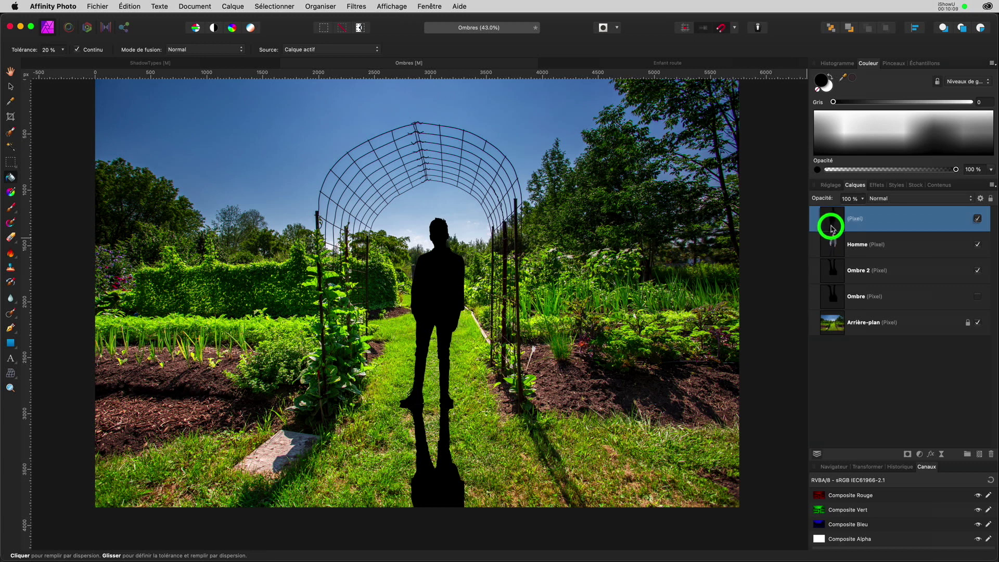
{"action": "left_click", "coordinate": [977, 270]}
Rename the black silhouette layer to 'Ombre 3'
{"action": "double_click", "coordinate": [855, 245]}
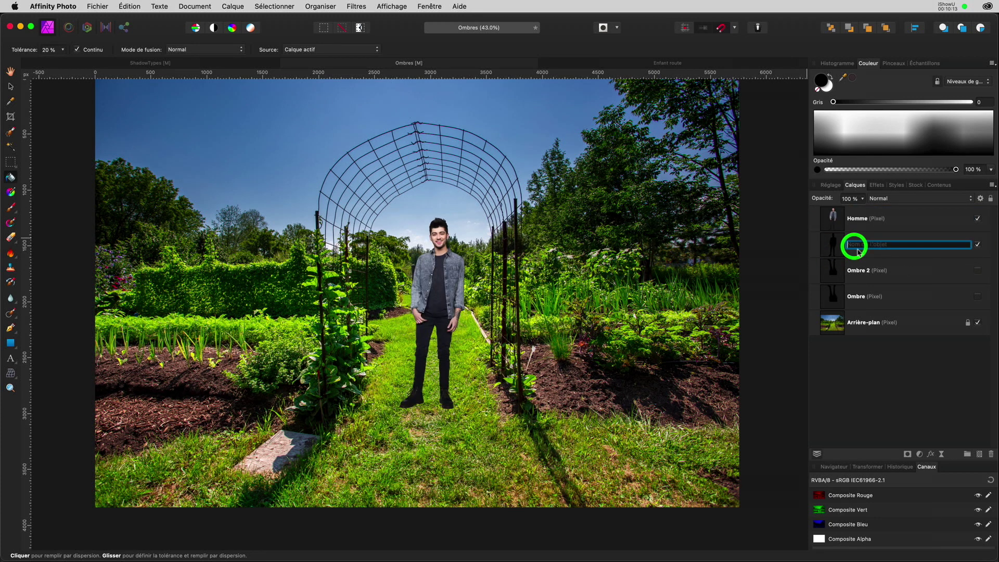
{"action": "type", "text": "Ombr"}
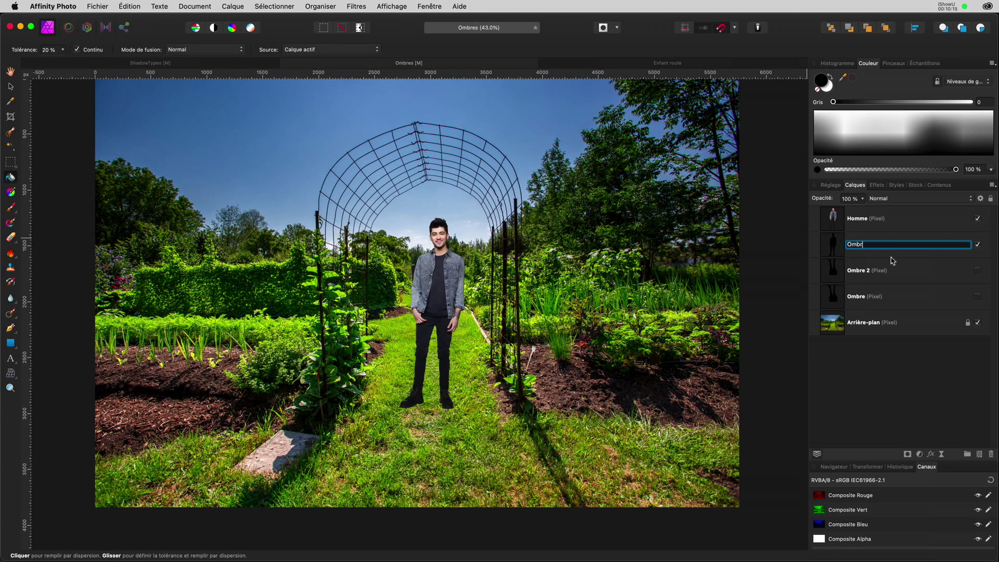
{"action": "type", "text": "e 3"}
{"action": "key", "text": "Return"}
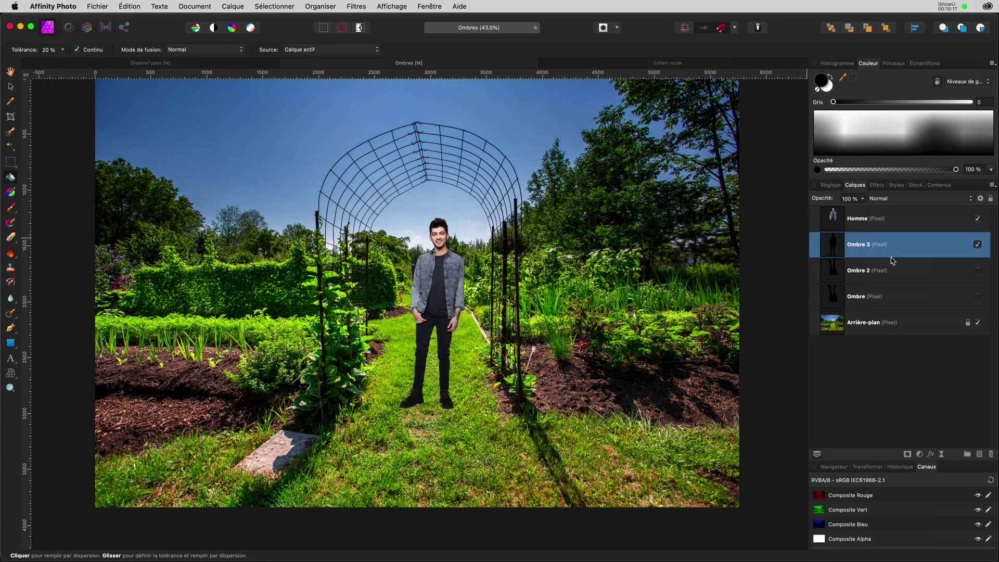
{"action": "left_click", "coordinate": [839, 251]}
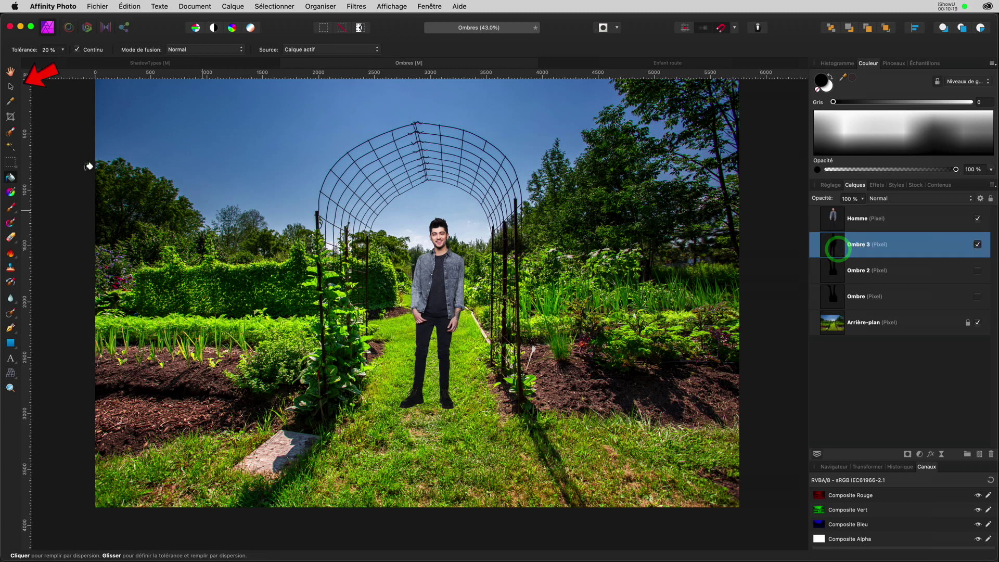
Flip Ombre 3 downward from the man's feet and stretch it into a long shadow
{"action": "left_click", "coordinate": [11, 88]}
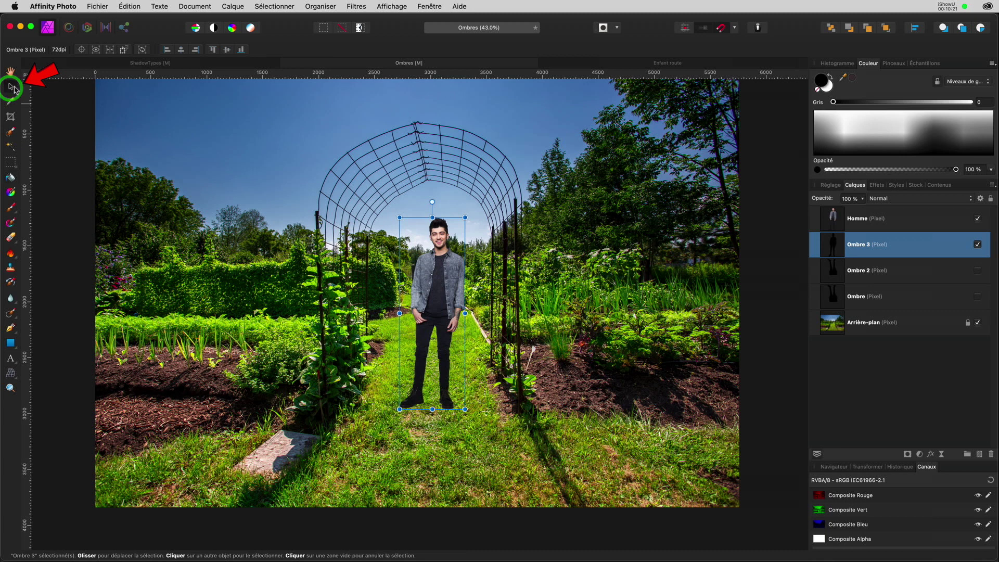
{"action": "left_click_drag", "start_coordinate": [431, 217], "coordinate": [423, 519]}
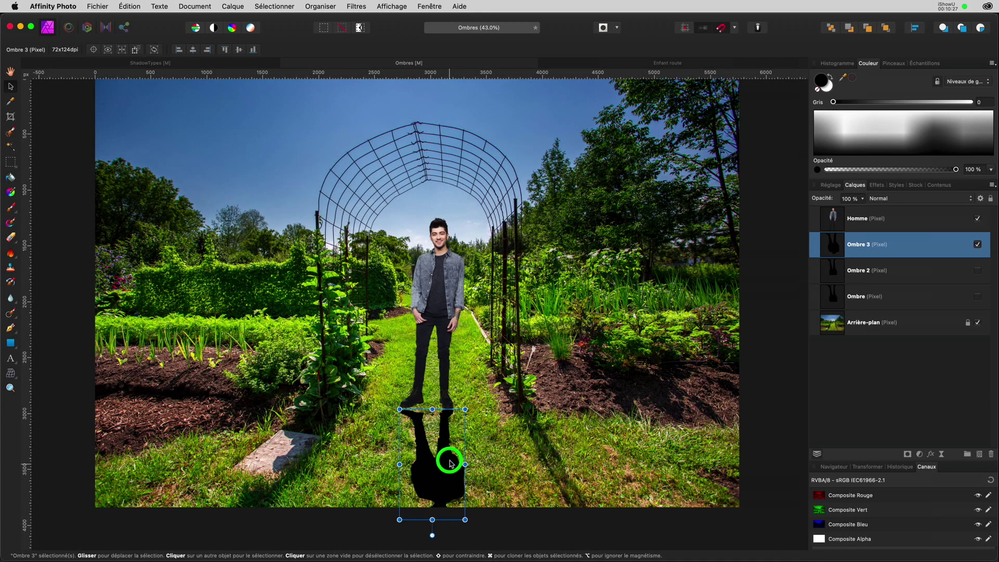
{"action": "left_click_drag", "start_coordinate": [447, 464], "coordinate": [450, 459]}
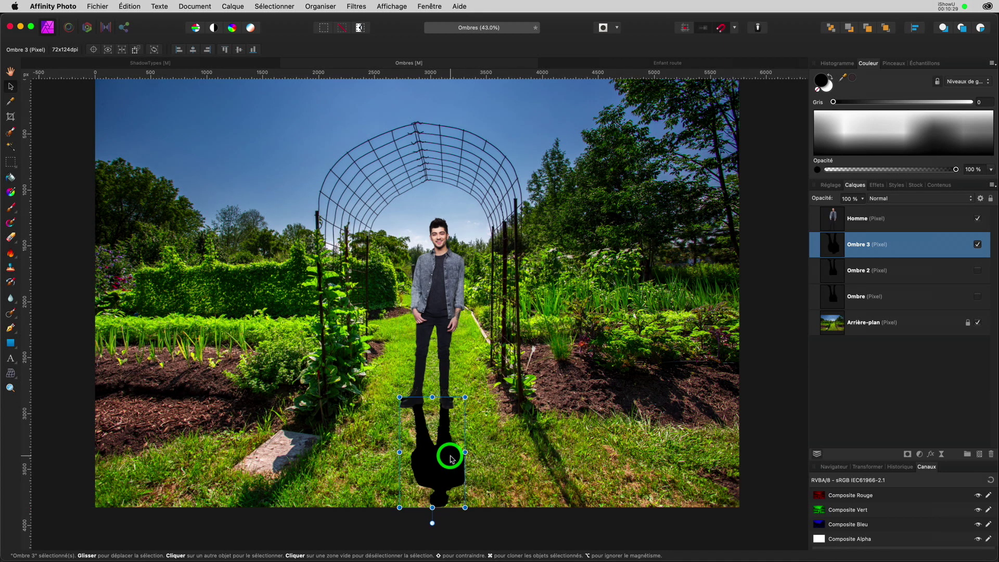
{"action": "scroll", "coordinate": [445, 447], "scroll_direction": "down", "scroll_amount": 4}
{"action": "left_click_drag", "start_coordinate": [432, 424], "coordinate": [431, 471]}
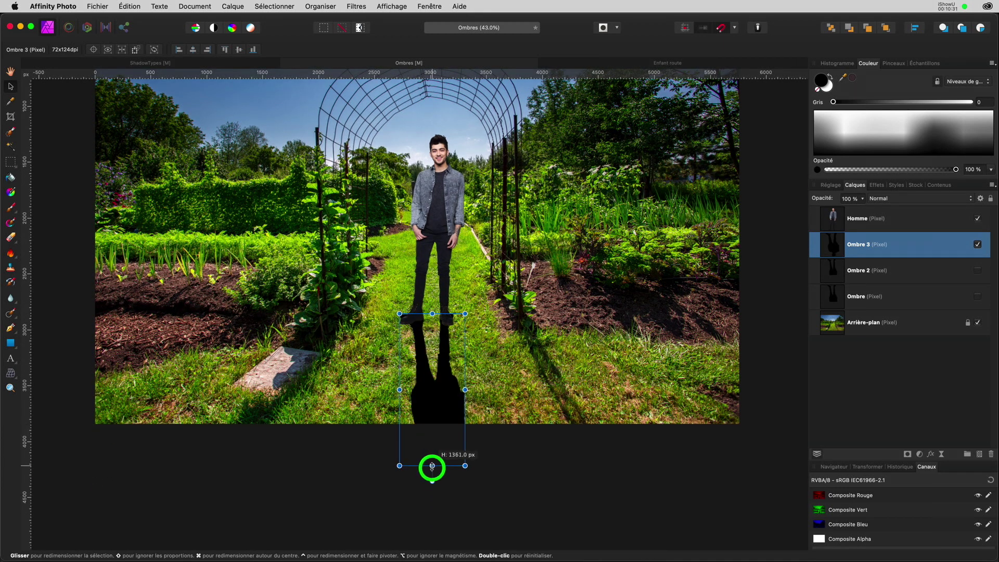
{"action": "scroll", "coordinate": [465, 280], "scroll_direction": "up", "scroll_amount": 1}
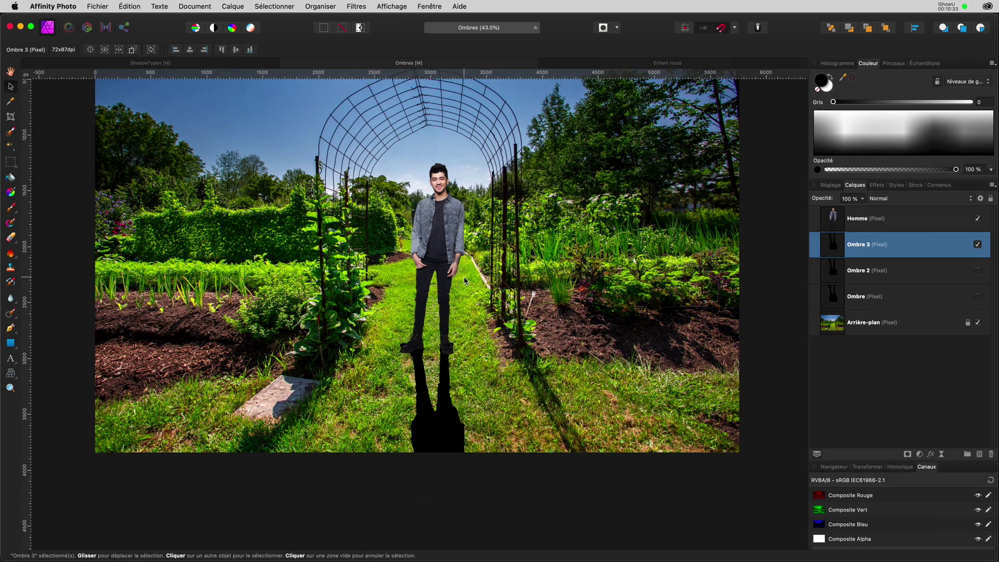
{"action": "scroll", "coordinate": [465, 280], "scroll_direction": "up", "scroll_amount": 2}
{"action": "scroll", "coordinate": [465, 279], "scroll_direction": "up", "scroll_amount": 1}
{"action": "scroll", "coordinate": [465, 278], "scroll_direction": "up", "scroll_amount": 1}
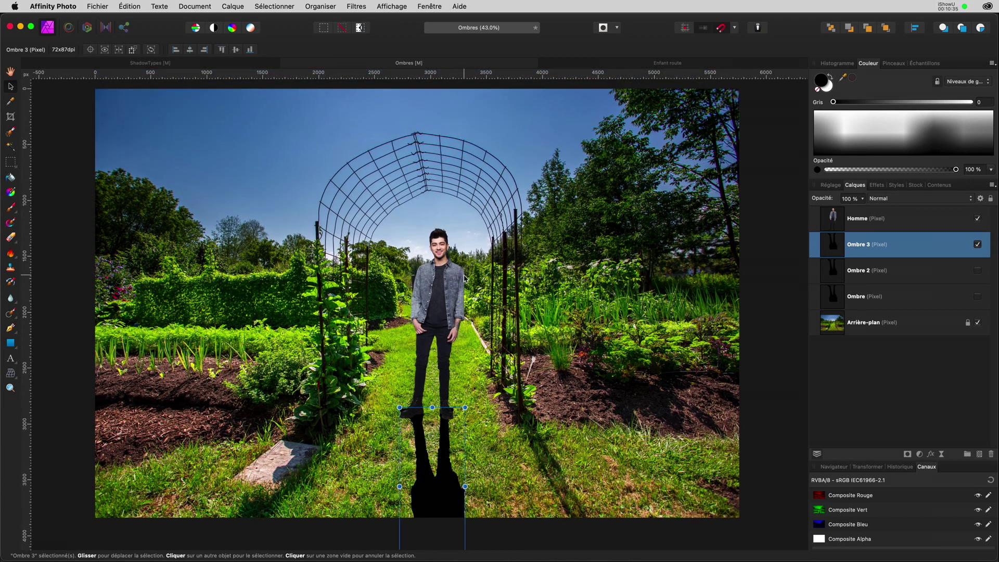
{"action": "scroll", "coordinate": [464, 279], "scroll_direction": "up", "scroll_amount": 1}
{"action": "left_click", "coordinate": [839, 372]}
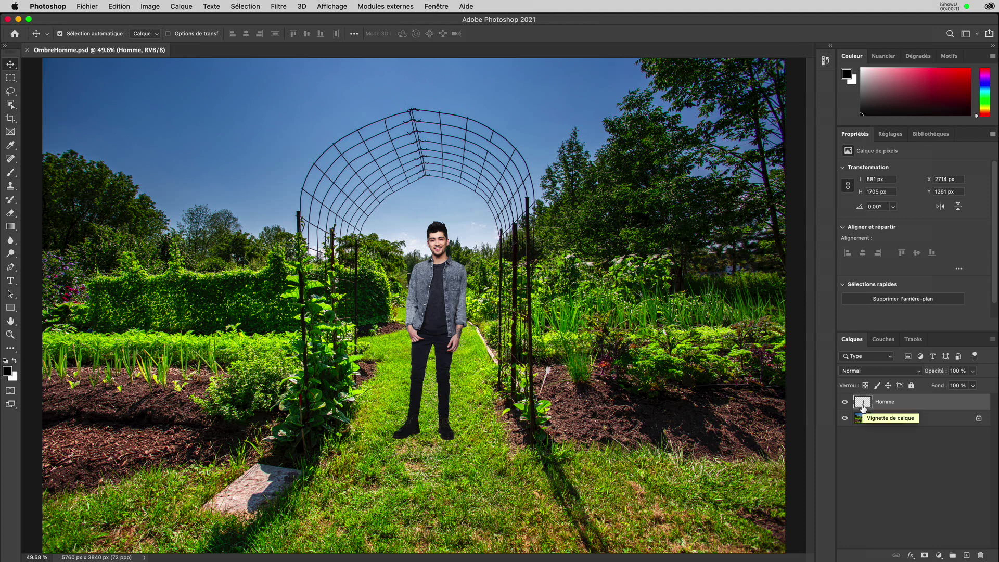
Duplicate Homme with Cmd+J, name the copy 'Ombre 1', and open its layer effects
{"action": "left_click", "coordinate": [862, 404]}
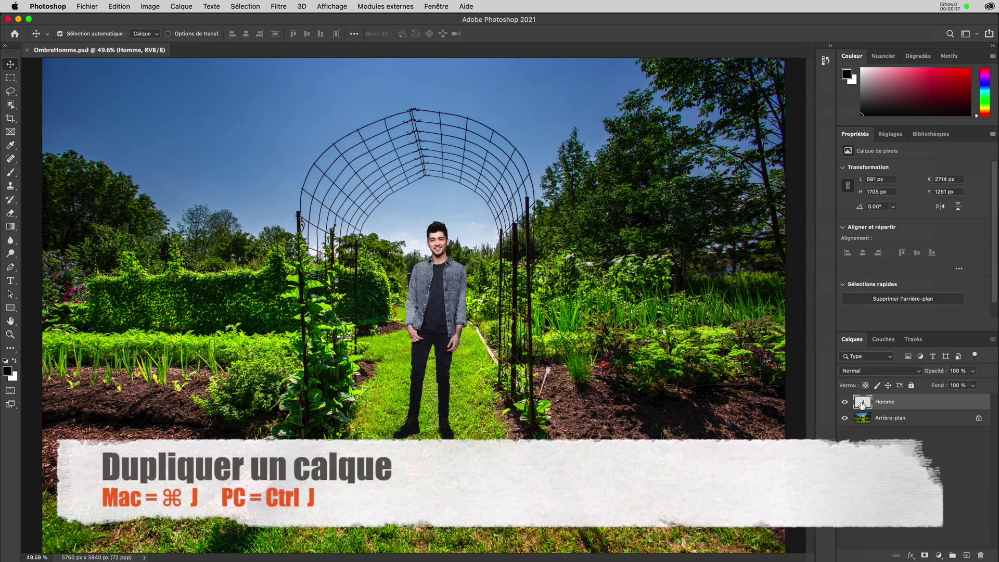
{"action": "left_click_drag", "start_coordinate": [862, 404], "coordinate": [863, 410]}
{"action": "key", "text": "super+j"}
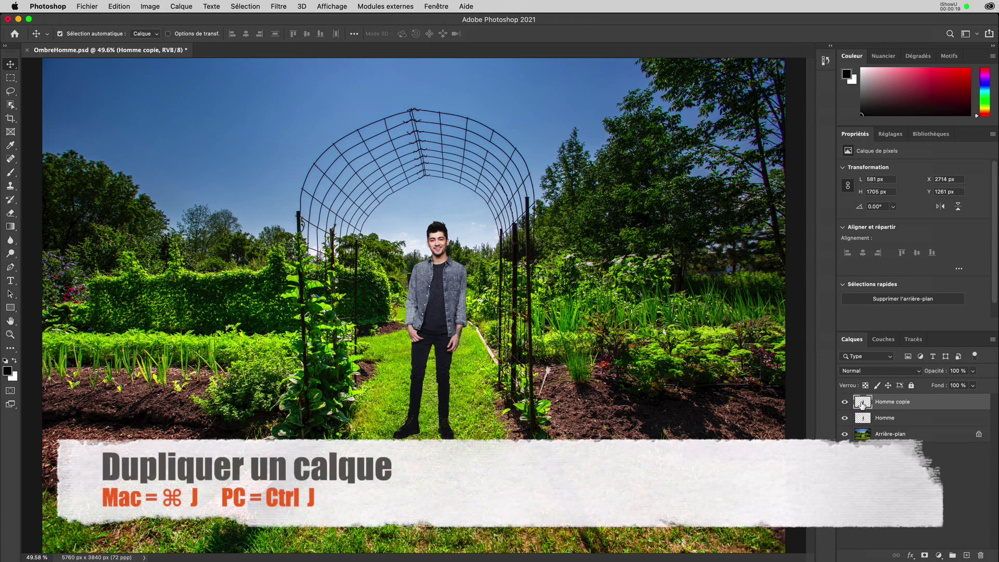
{"action": "left_click", "coordinate": [889, 404]}
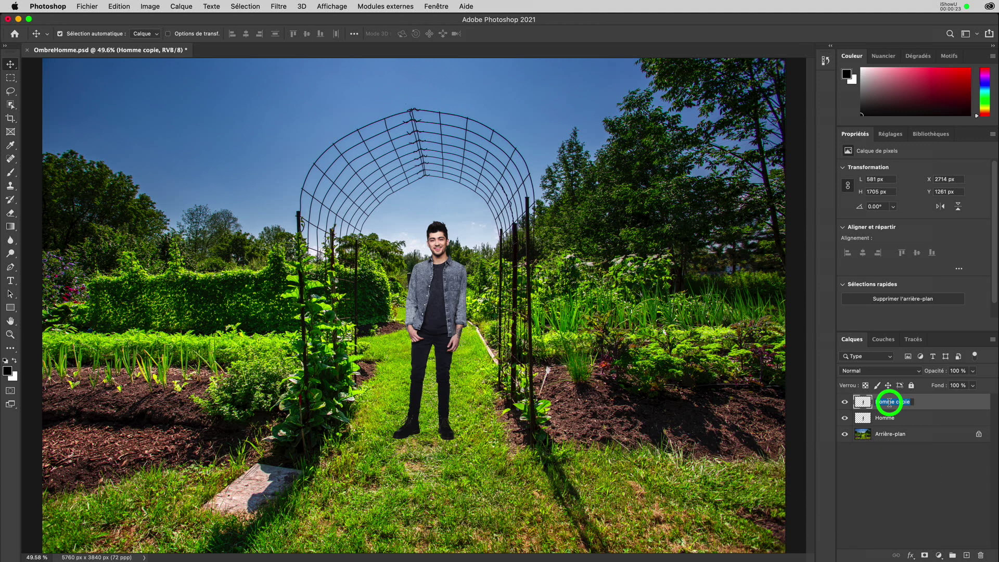
{"action": "double_click", "coordinate": [889, 404]}
{"action": "type", "text": "Ombre 1"}
{"action": "key", "text": "Return"}
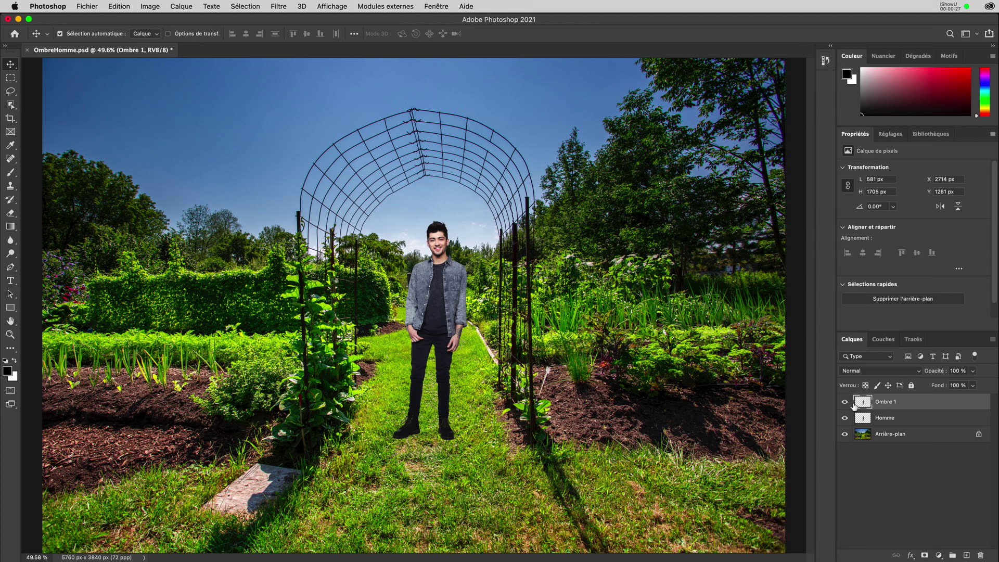
{"action": "left_click", "coordinate": [865, 404]}
{"action": "left_click", "coordinate": [910, 556]}
{"action": "left_click", "coordinate": [934, 403]}
Give Ombre 1 a black (000000) Incrustation couleur layer style
{"action": "double_click", "coordinate": [959, 405]}
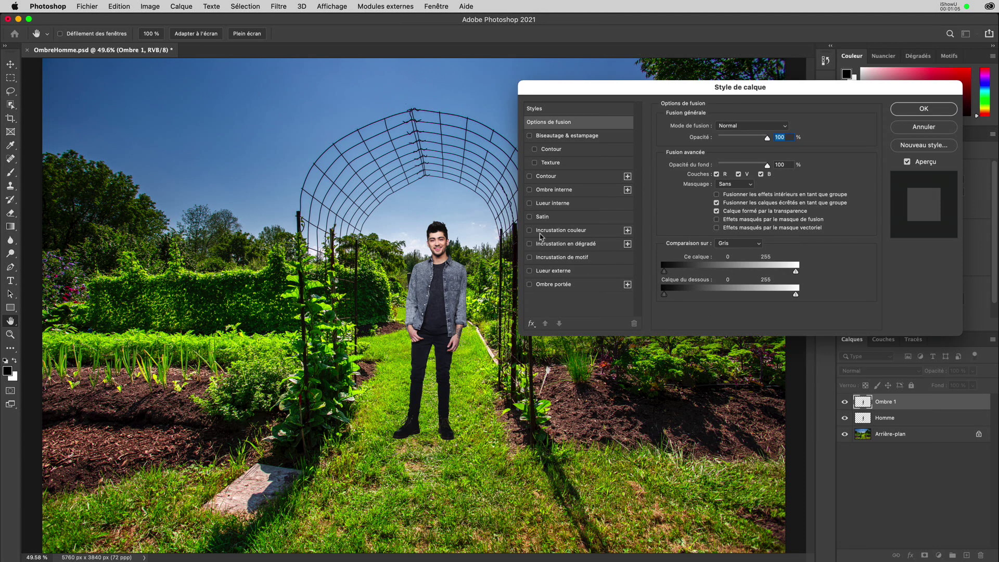
{"action": "left_click", "coordinate": [540, 232]}
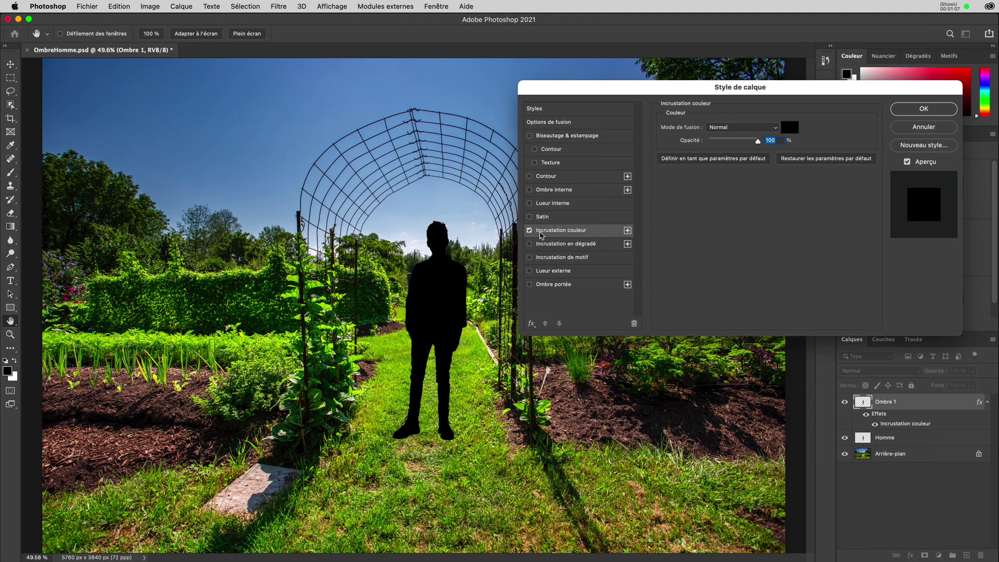
{"action": "left_click", "coordinate": [791, 128]}
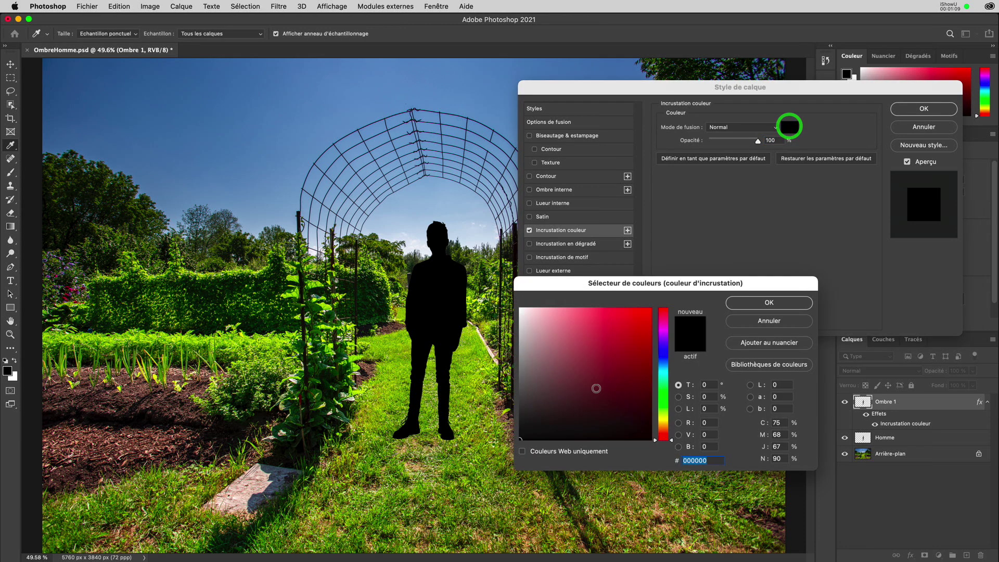
{"action": "mouse_move", "coordinate": [593, 334]}
{"action": "left_mouse_down"}
{"action": "mouse_move", "coordinate": [577, 326]}
{"action": "mouse_move", "coordinate": [511, 448]}
{"action": "left_mouse_up"}
{"action": "left_click", "coordinate": [788, 303]}
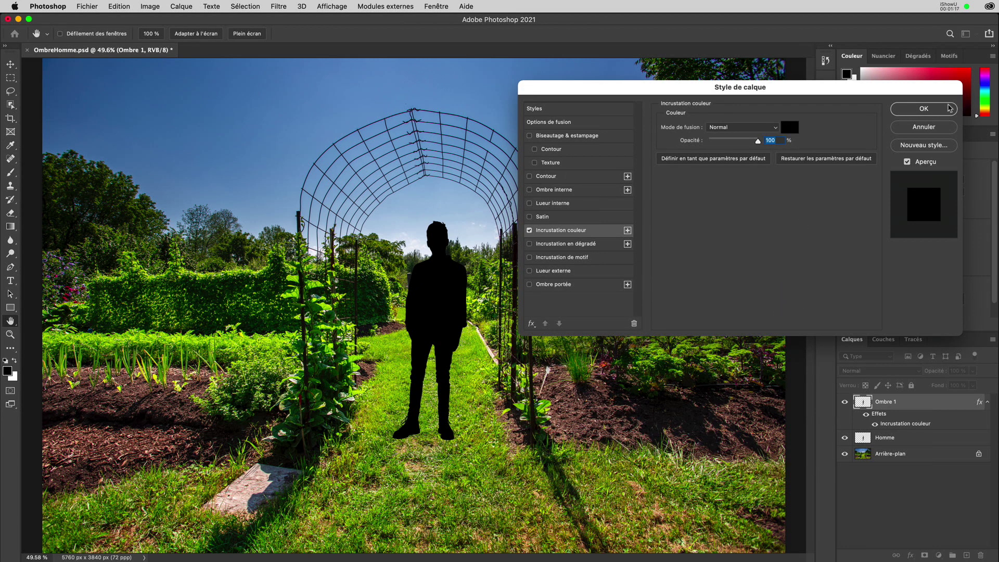
{"action": "left_click", "coordinate": [938, 108]}
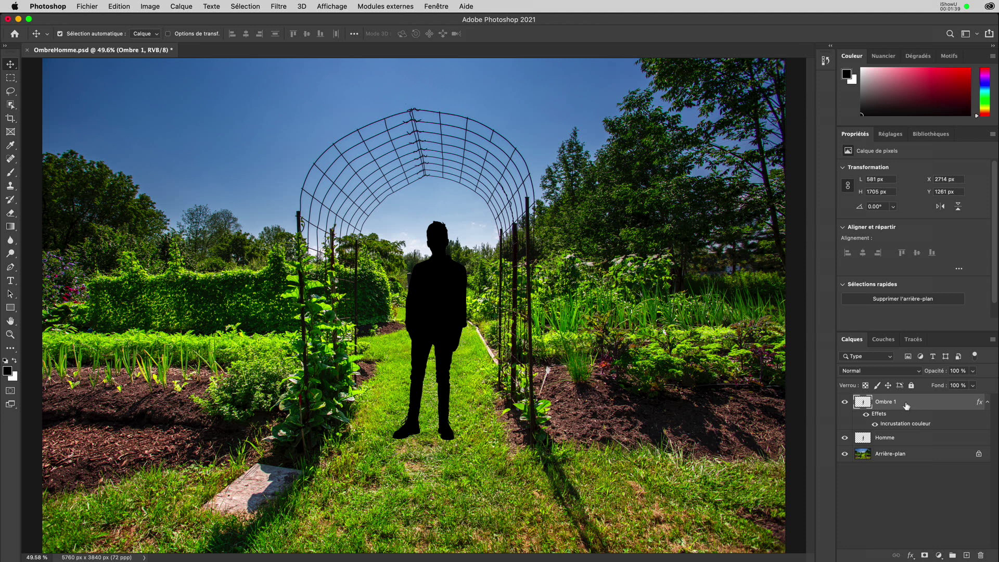
Apply Pixelliser le style de calque to Ombre 1, baking the black overlay into its pixels
{"action": "right_click", "coordinate": [905, 405]}
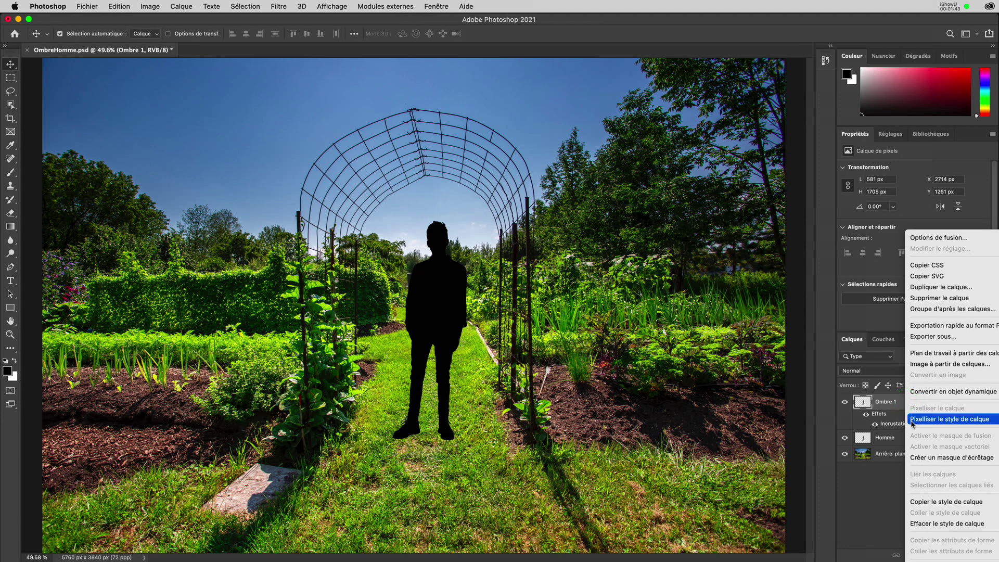
{"action": "left_click", "coordinate": [912, 423]}
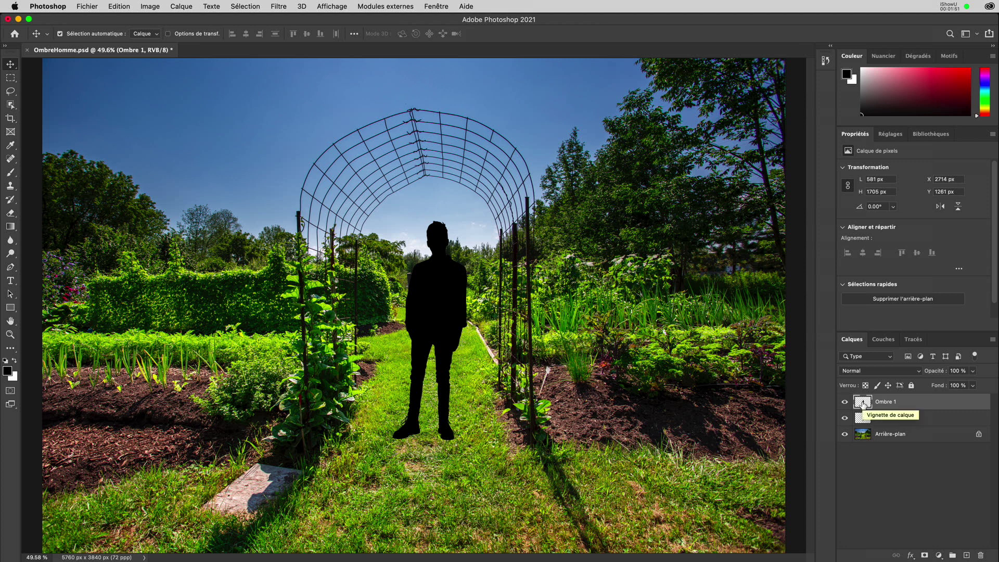
{"action": "left_click", "coordinate": [863, 401]}
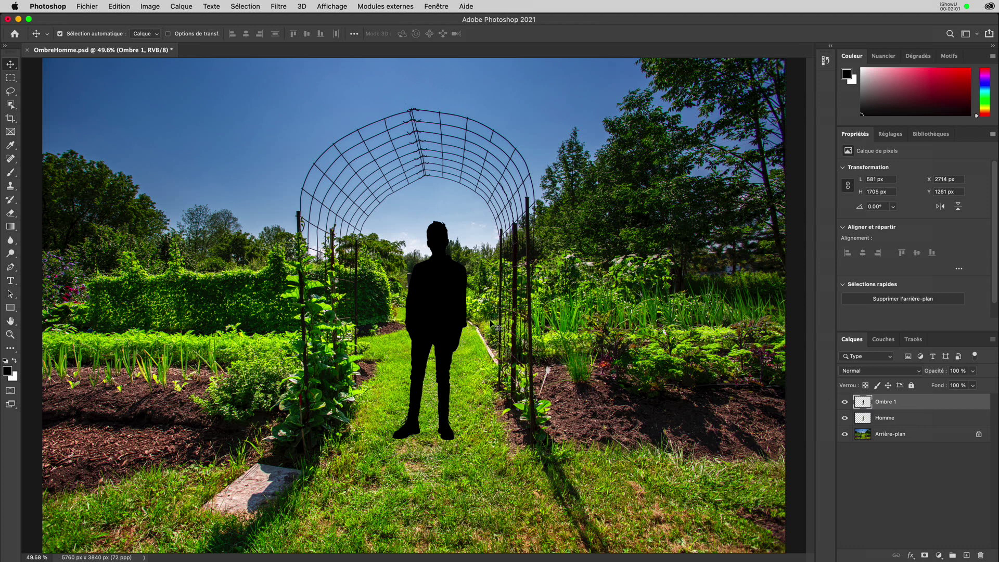
{"action": "left_click", "coordinate": [445, 300]}
{"action": "left_click", "coordinate": [860, 404]}
Flip the Ombre 1 silhouette upside down with Transformation manuelle, aligned to the man's feet
{"action": "left_click", "coordinate": [125, 6]}
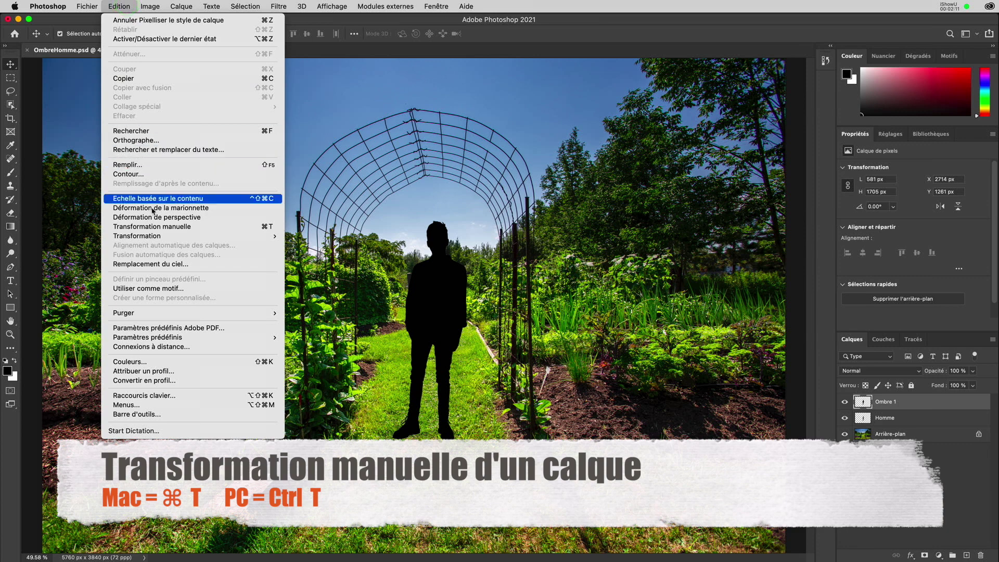
{"action": "left_click", "coordinate": [252, 227]}
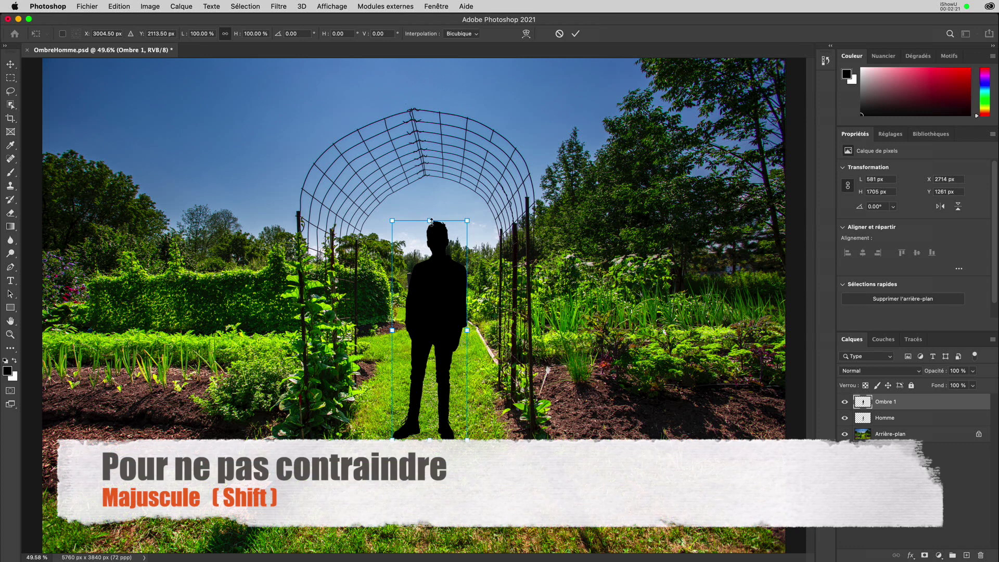
{"action": "left_click_drag", "start_coordinate": [430, 221], "coordinate": [431, 561]}
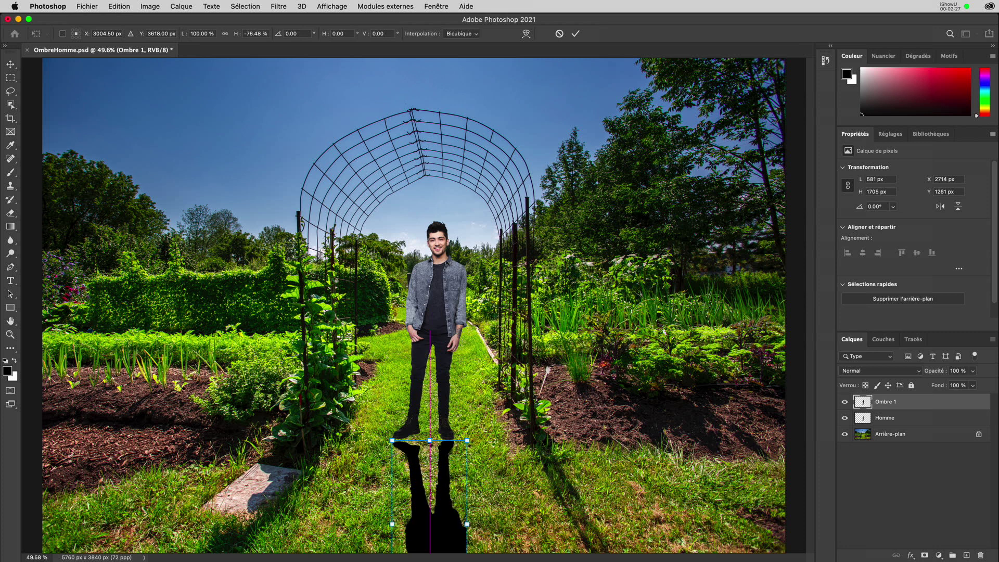
{"action": "left_click", "coordinate": [224, 34]}
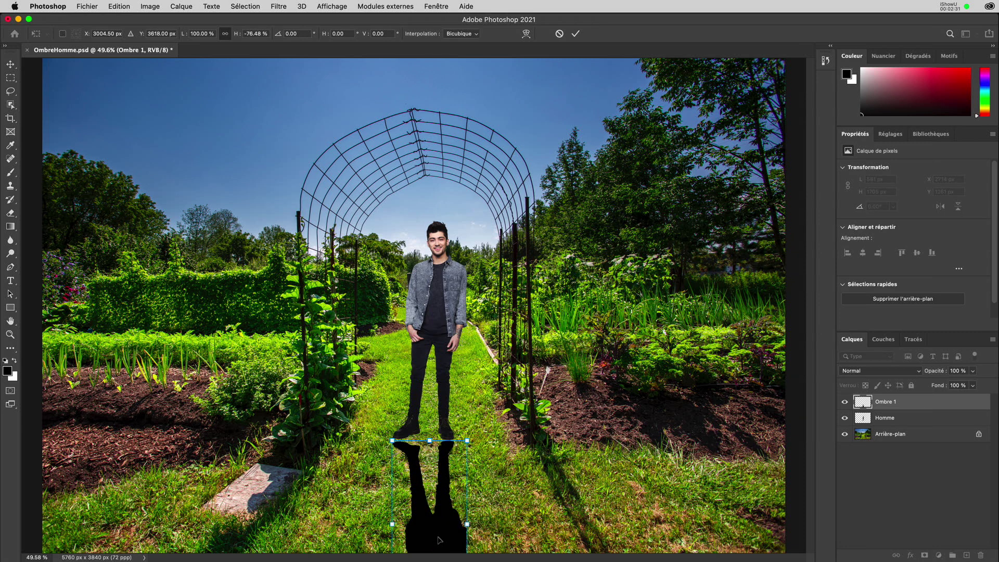
{"action": "left_click_drag", "start_coordinate": [439, 541], "coordinate": [438, 527]}
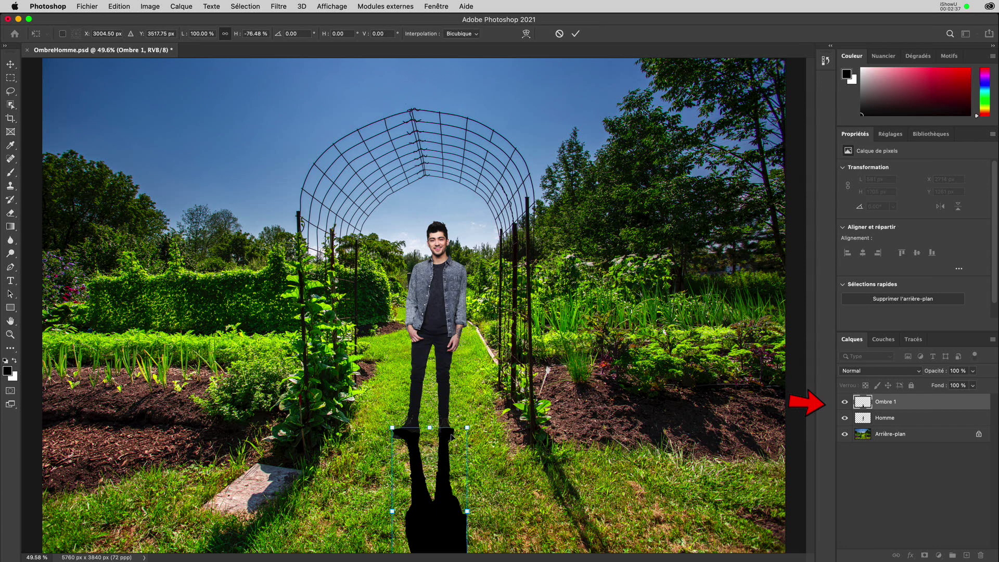
Move Ombre 1 beneath Homme, hide it, and select Homme
{"action": "left_click_drag", "start_coordinate": [862, 401], "coordinate": [852, 420]}
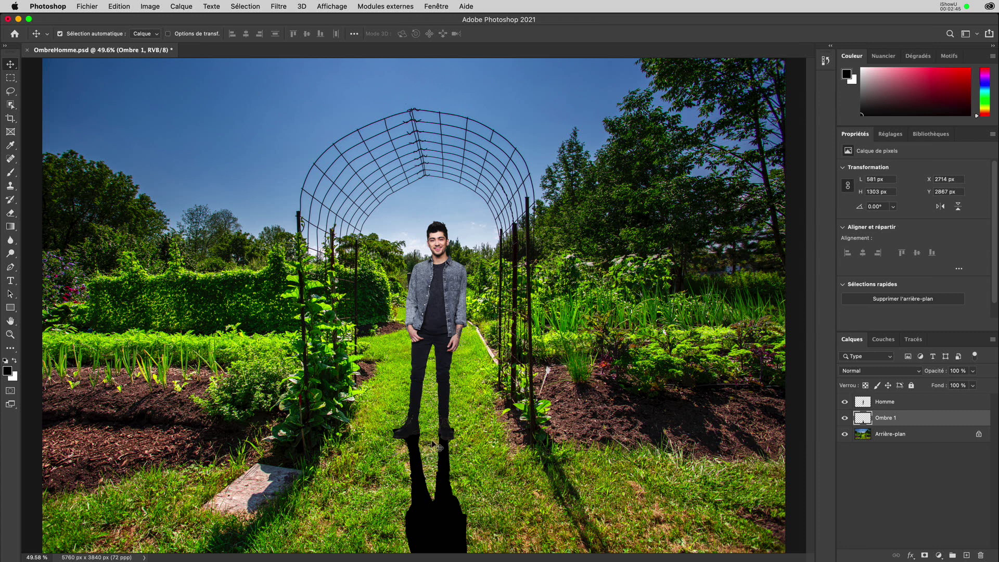
{"action": "left_click", "coordinate": [844, 418]}
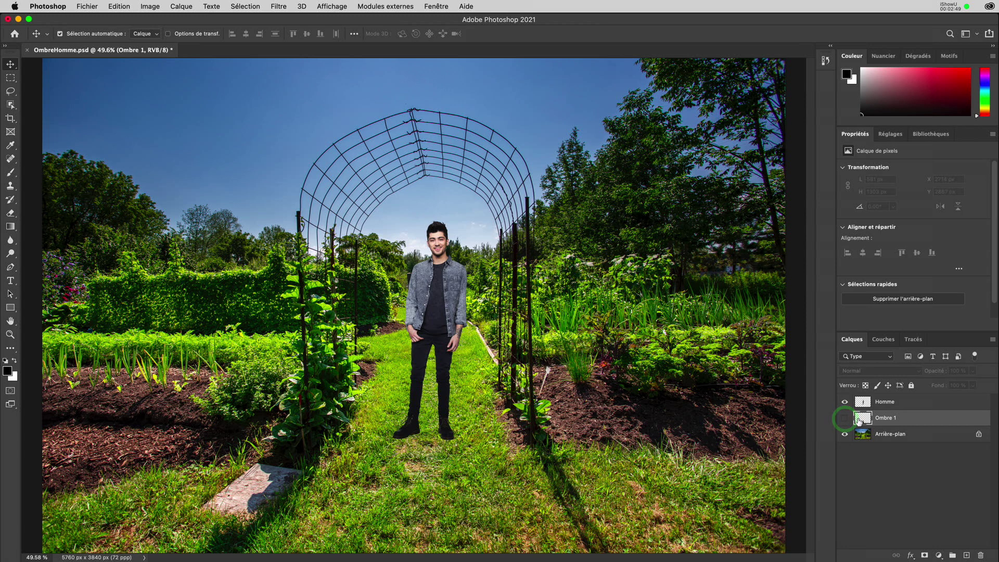
{"action": "left_click", "coordinate": [864, 403]}
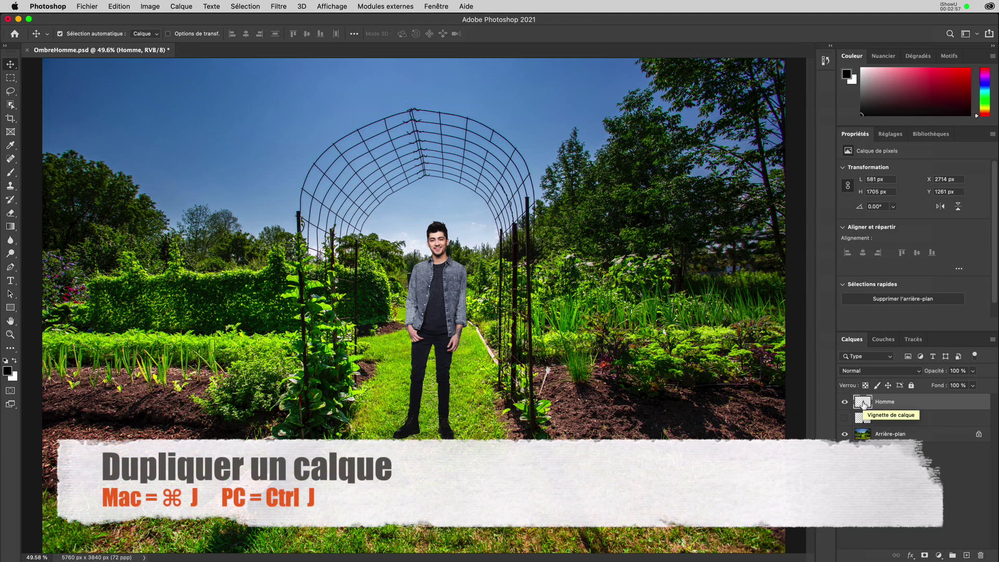
Duplicate Homme with Ctrl+J and name the copy 'Ombre 2'
{"action": "key", "text": "ctrl"}
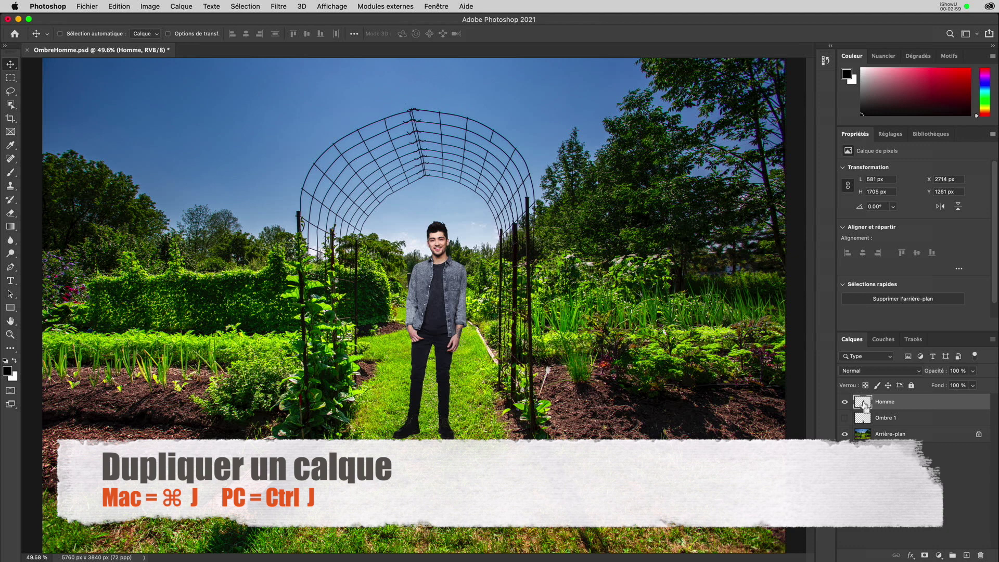
{"action": "key", "text": "ctrl+j"}
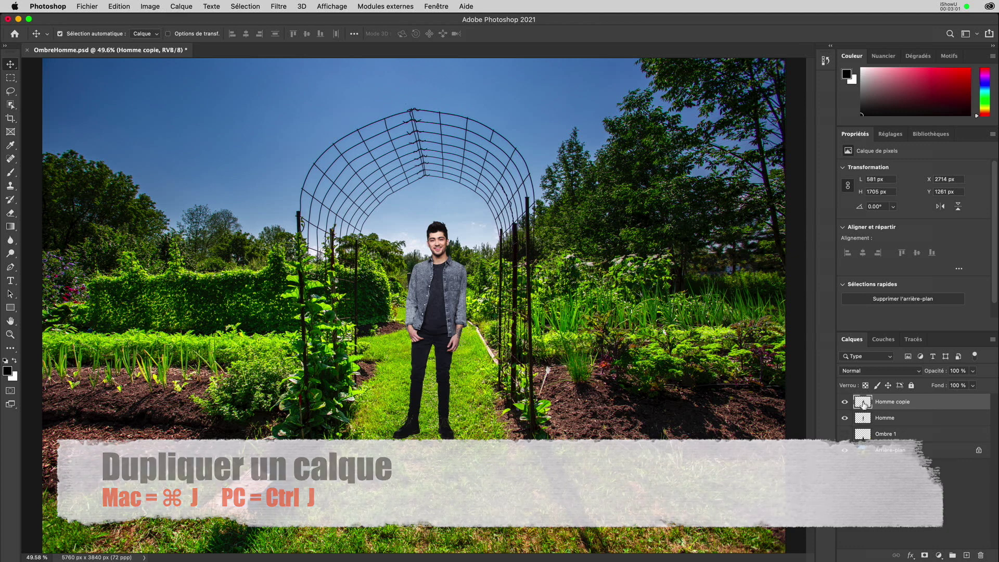
{"action": "left_click", "coordinate": [884, 401]}
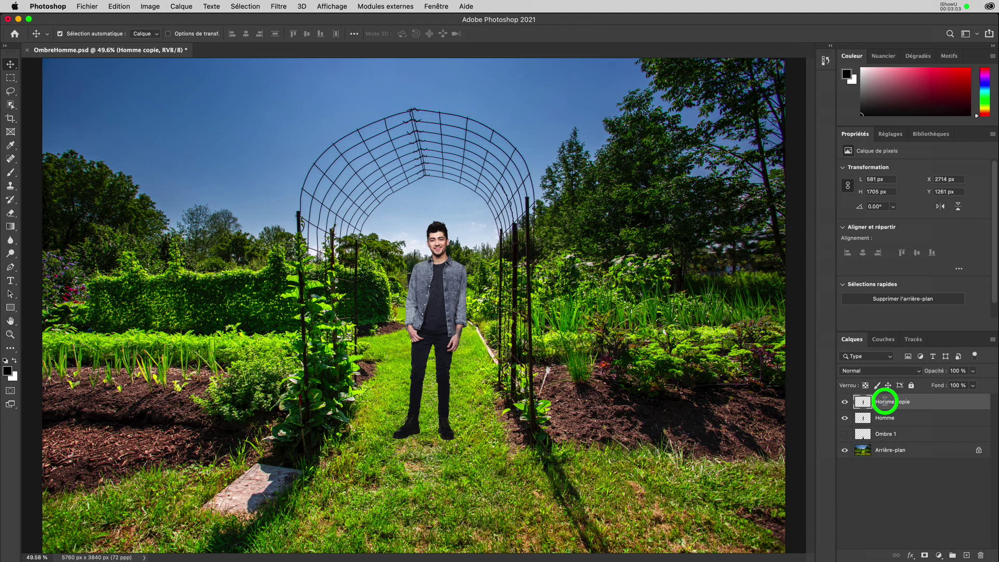
{"action": "type", "text": "Ombre 2"}
{"action": "key", "text": "Return"}
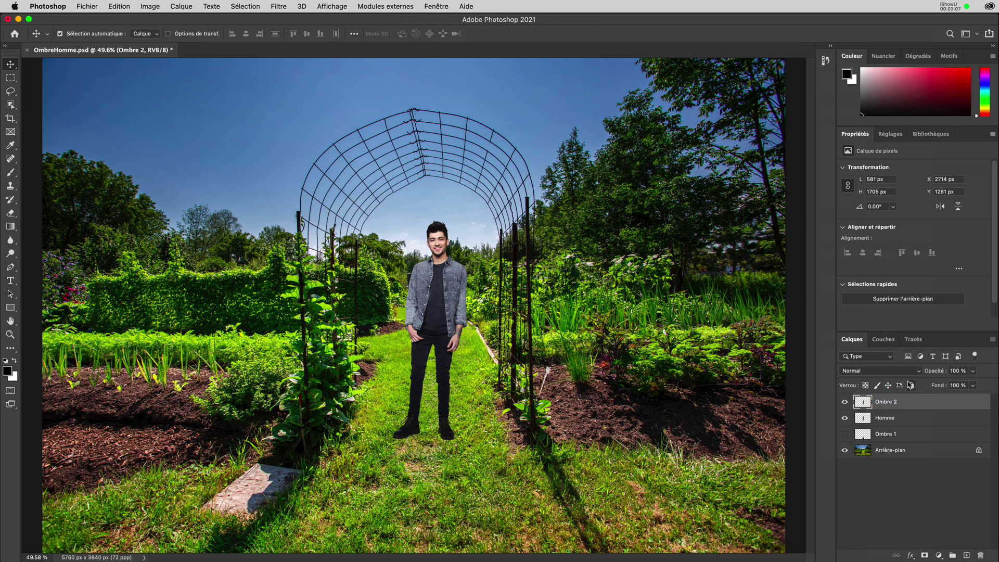
{"action": "left_click", "coordinate": [867, 403]}
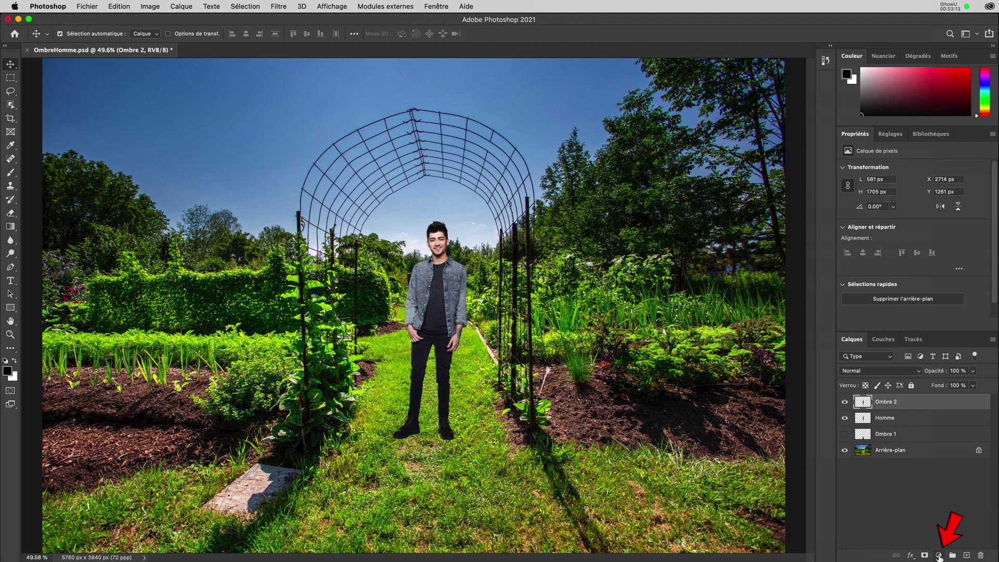
{"action": "left_click", "coordinate": [939, 557]}
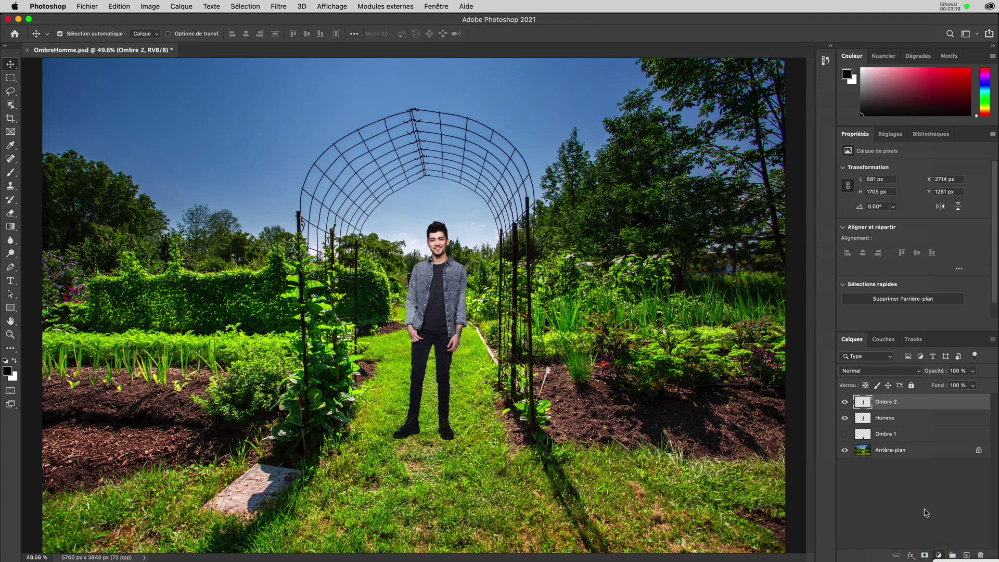
{"action": "left_click", "coordinate": [866, 402]}
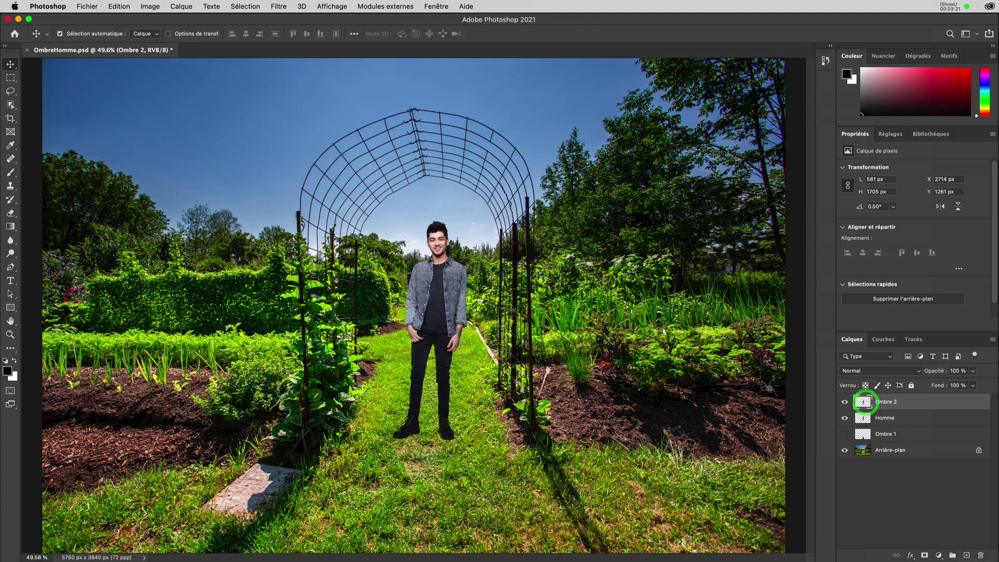
Add a Seuil 1 threshold adjustment layer above Ombre 2
{"action": "left_click", "coordinate": [179, 6]}
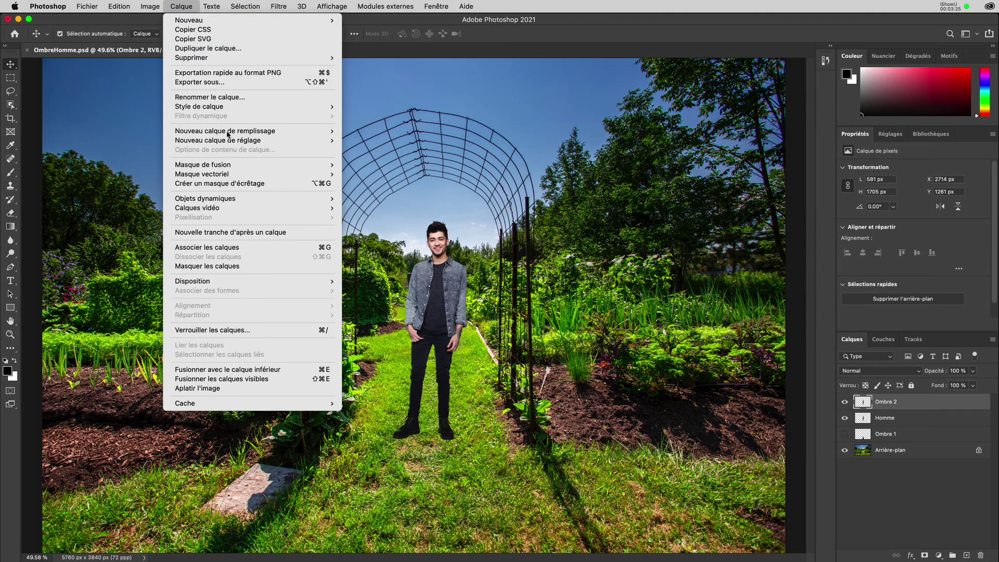
{"action": "mouse_move", "coordinate": [217, 140]}
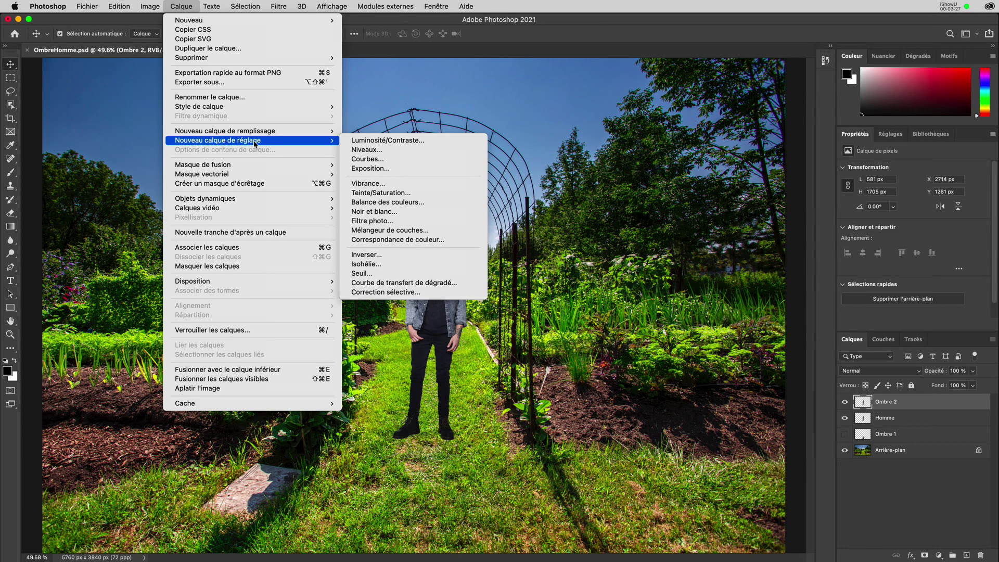
{"action": "left_click", "coordinate": [370, 274]}
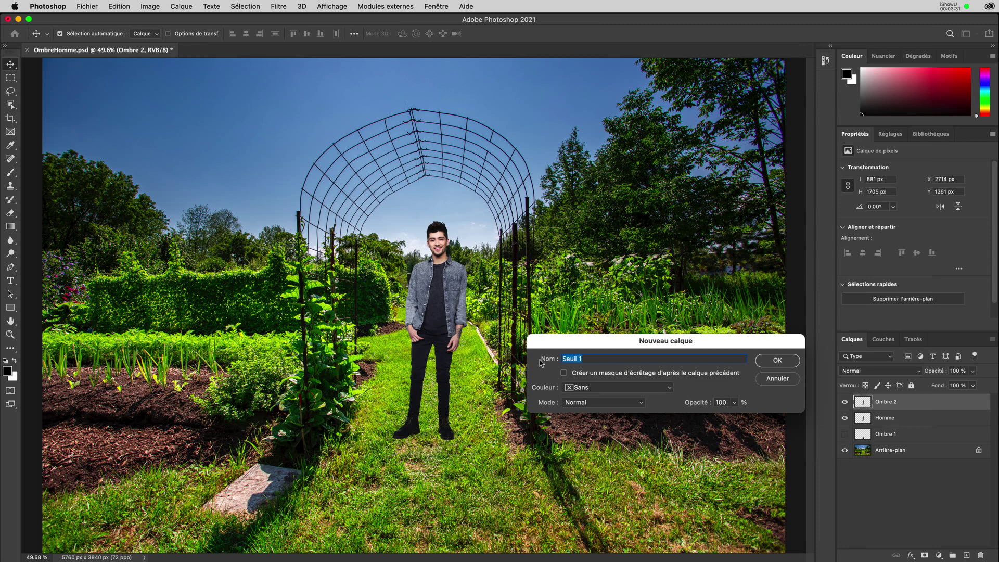
{"action": "left_click_drag", "start_coordinate": [607, 345], "coordinate": [566, 333]}
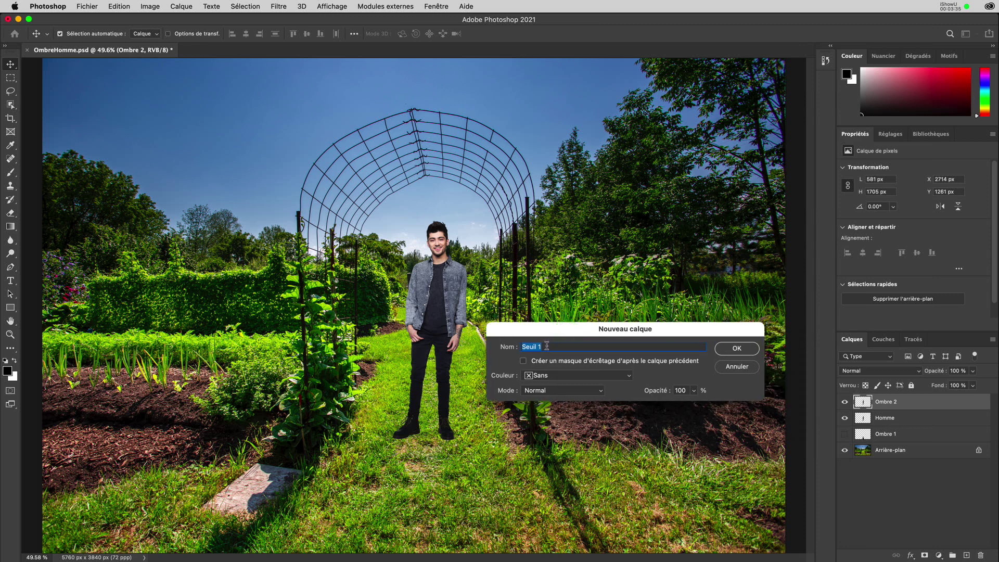
{"action": "left_click", "coordinate": [492, 345]}
{"action": "left_click", "coordinate": [747, 349]}
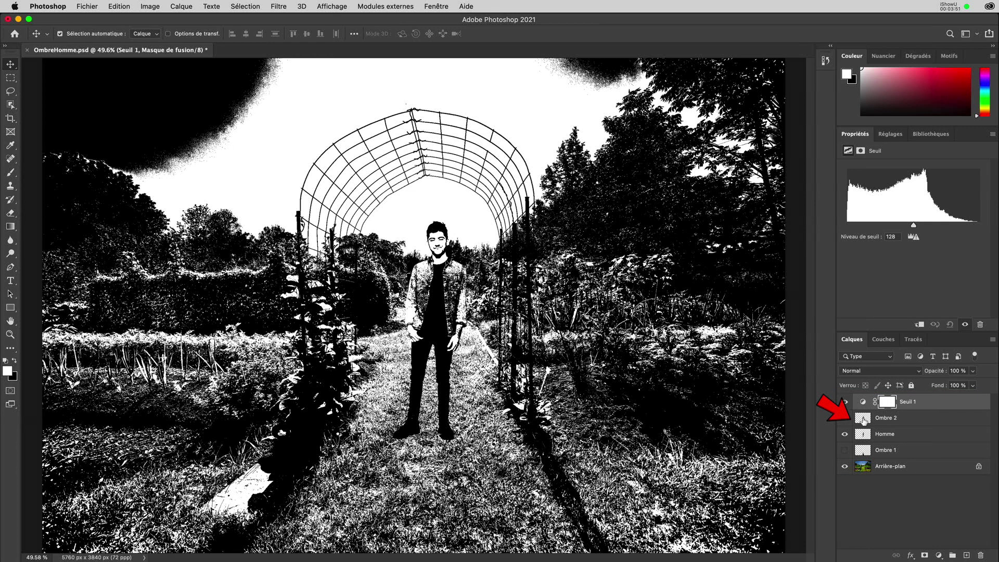
Clip the Seuil 1 threshold to Ombre 2 and raise its level to 255
{"action": "left_click", "coordinate": [920, 325]}
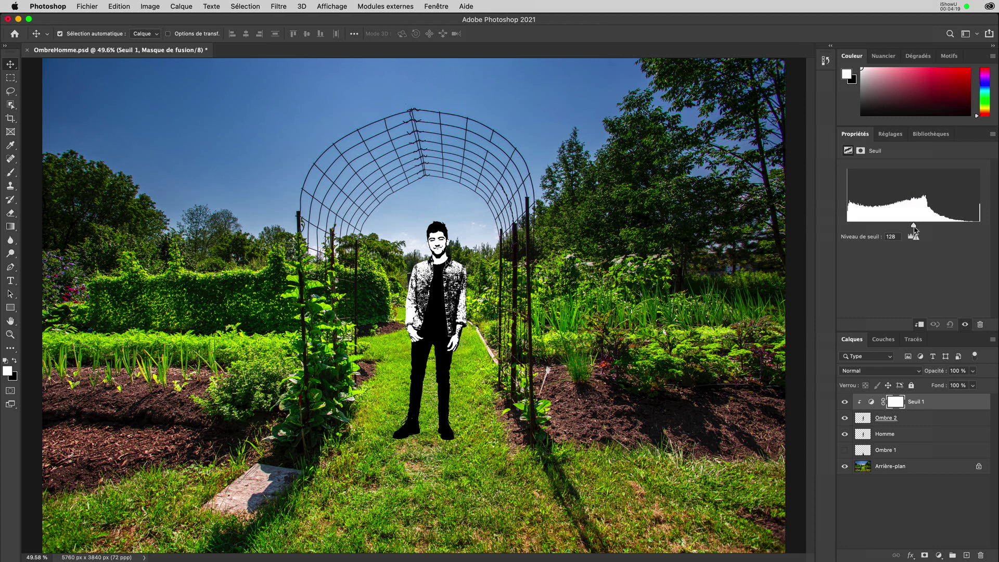
{"action": "left_click_drag", "start_coordinate": [914, 226], "coordinate": [989, 230]}
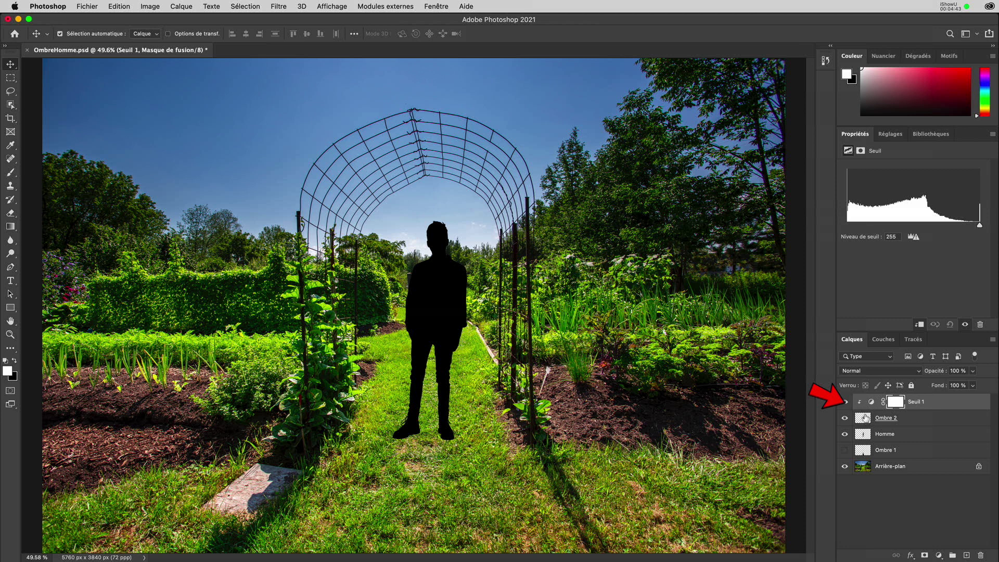
Merge the Seuil 1 threshold and Ombre 2 layers into one black-silhouette layer named Seuil 1
{"action": "left_click", "coordinate": [910, 421], "text": "shift"}
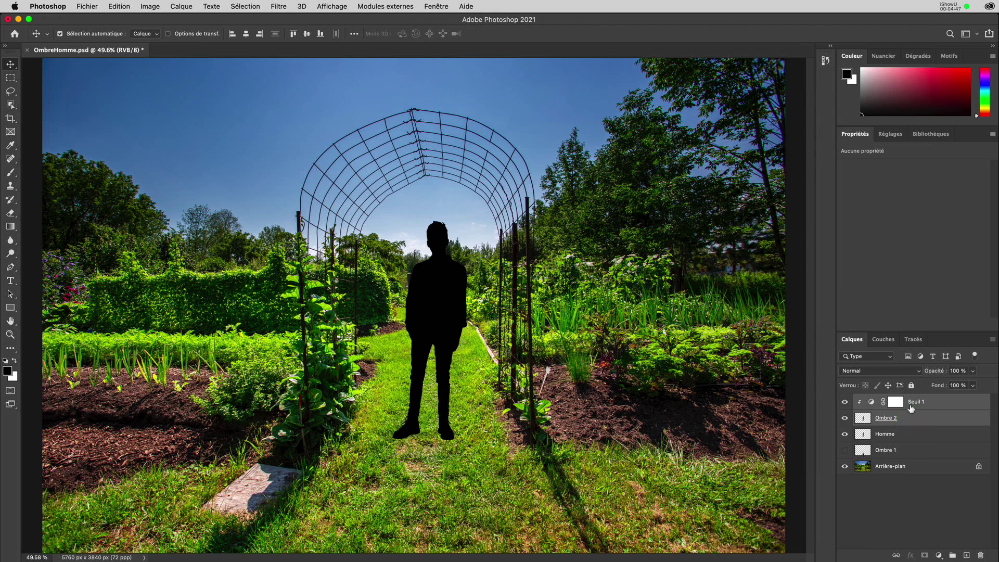
{"action": "left_click", "coordinate": [914, 405]}
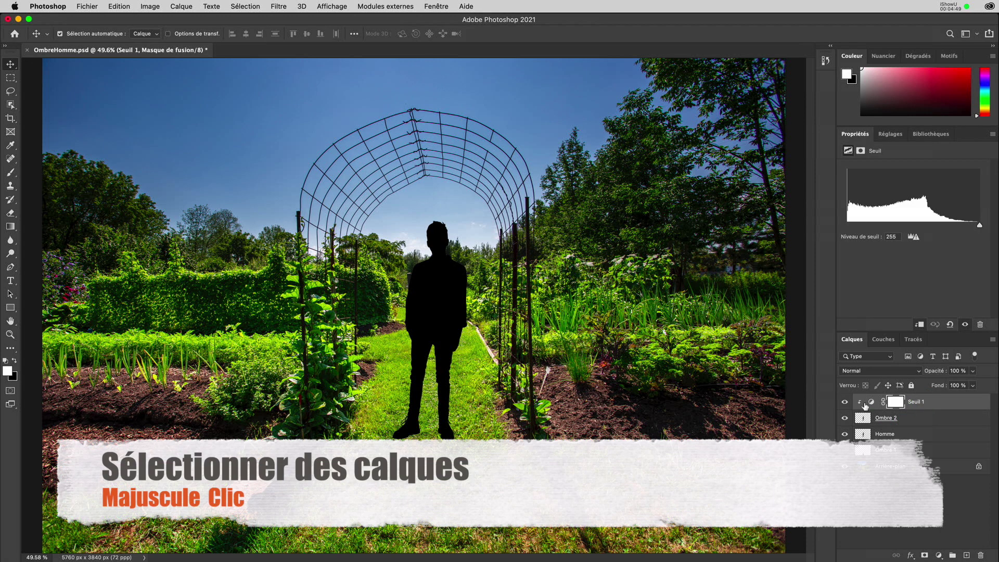
{"action": "left_click", "coordinate": [916, 419], "text": "shift"}
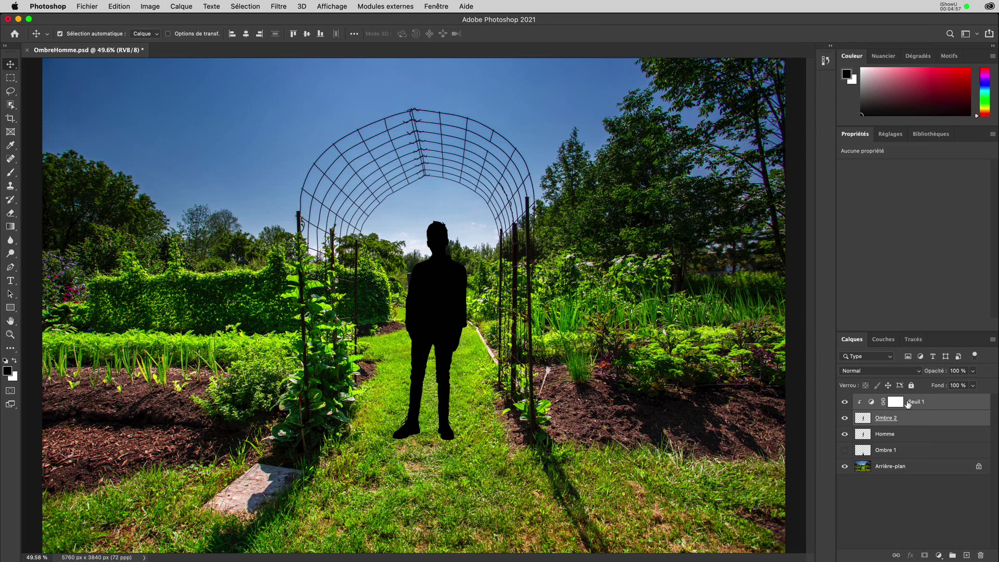
{"action": "right_click", "coordinate": [936, 405]}
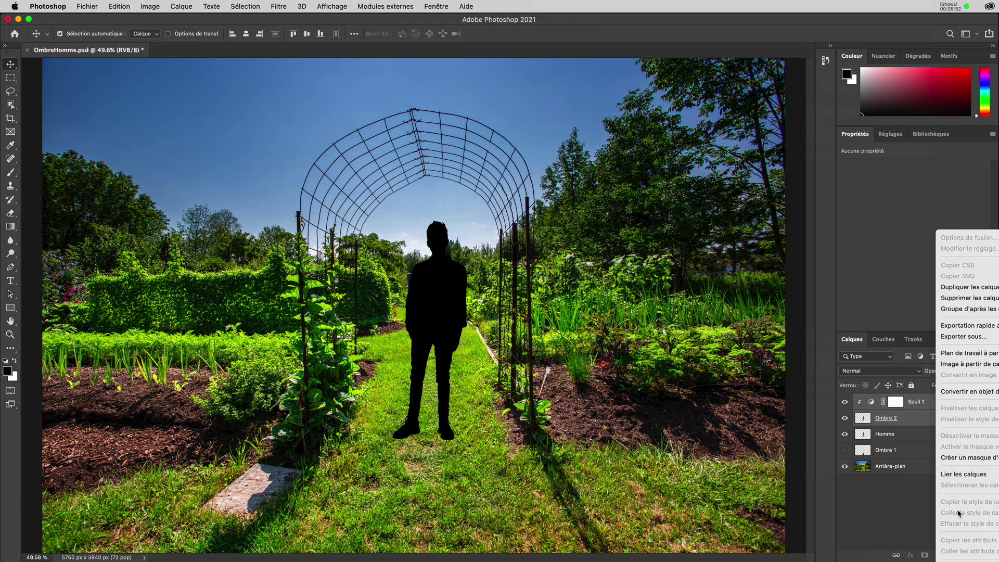
{"action": "left_click", "coordinate": [182, 7]}
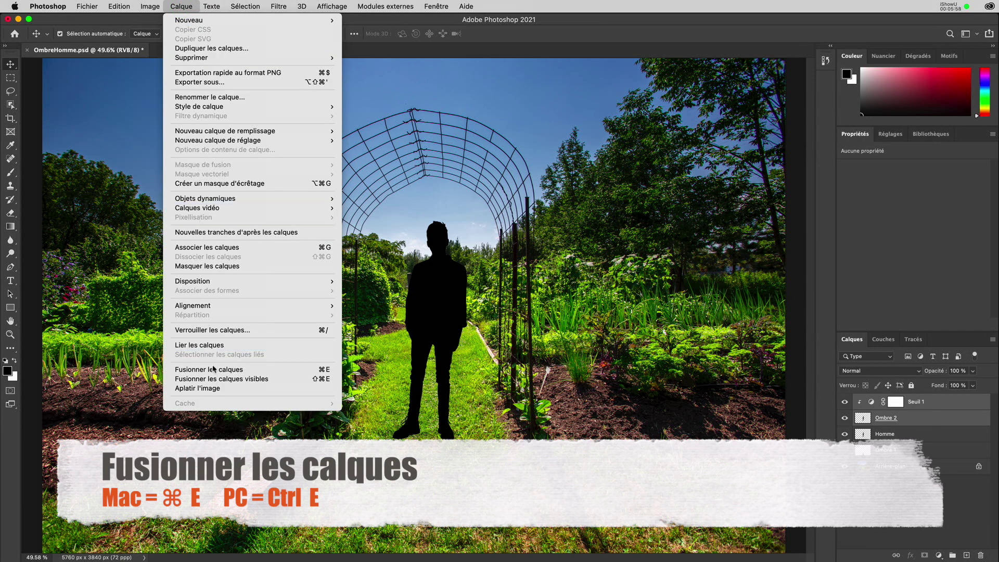
{"action": "left_click", "coordinate": [310, 370]}
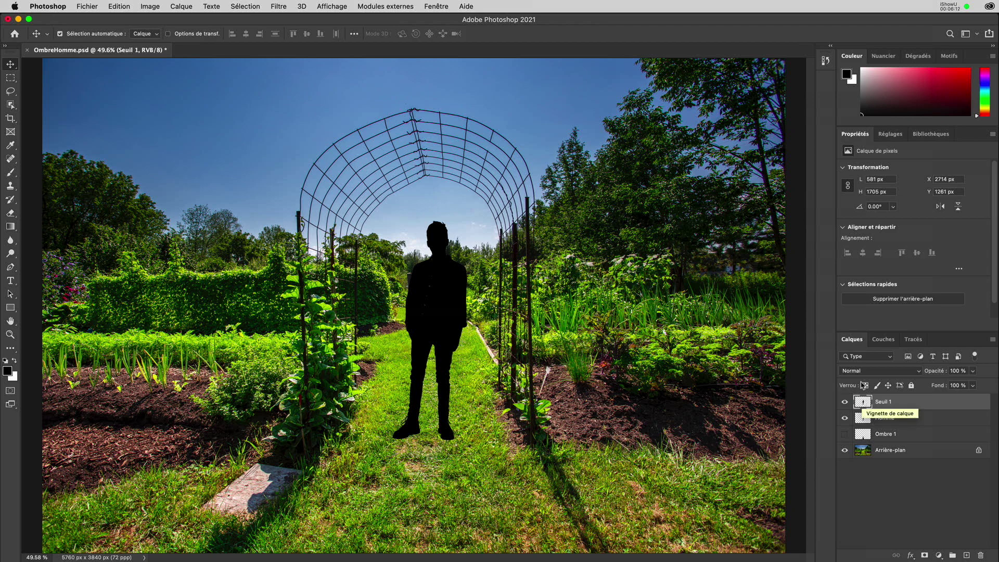
Brush black over the white specks inside the man's silhouette
{"action": "scroll", "coordinate": [425, 290], "scroll_direction": "up", "scroll_amount": 10}
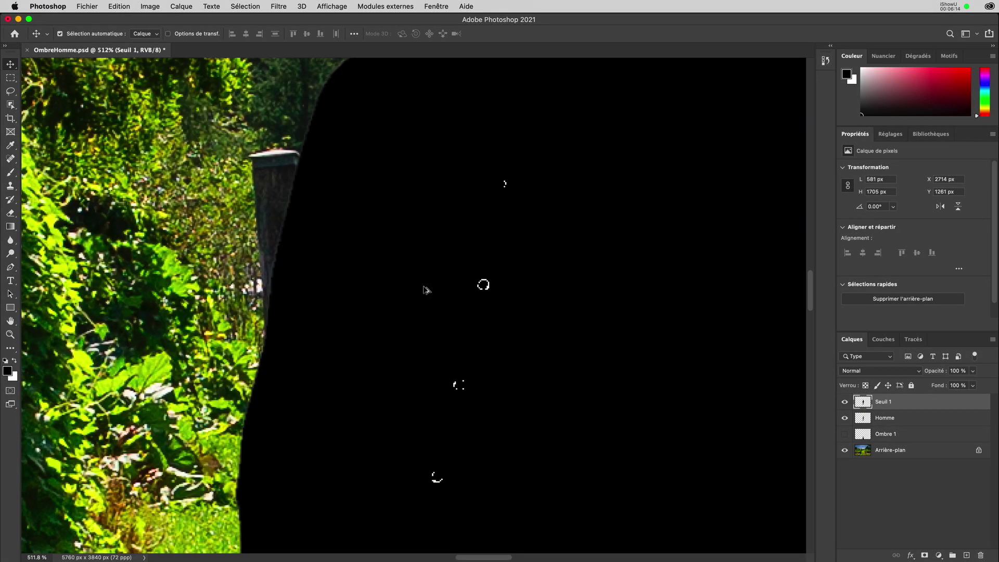
{"action": "scroll", "coordinate": [508, 215], "scroll_direction": "down", "scroll_amount": 3}
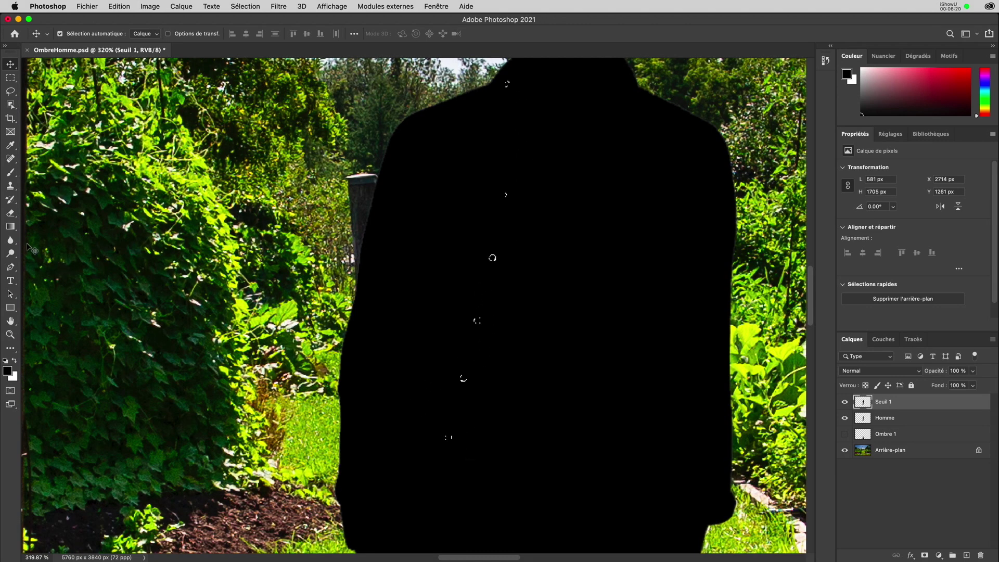
{"action": "left_click", "coordinate": [11, 173]}
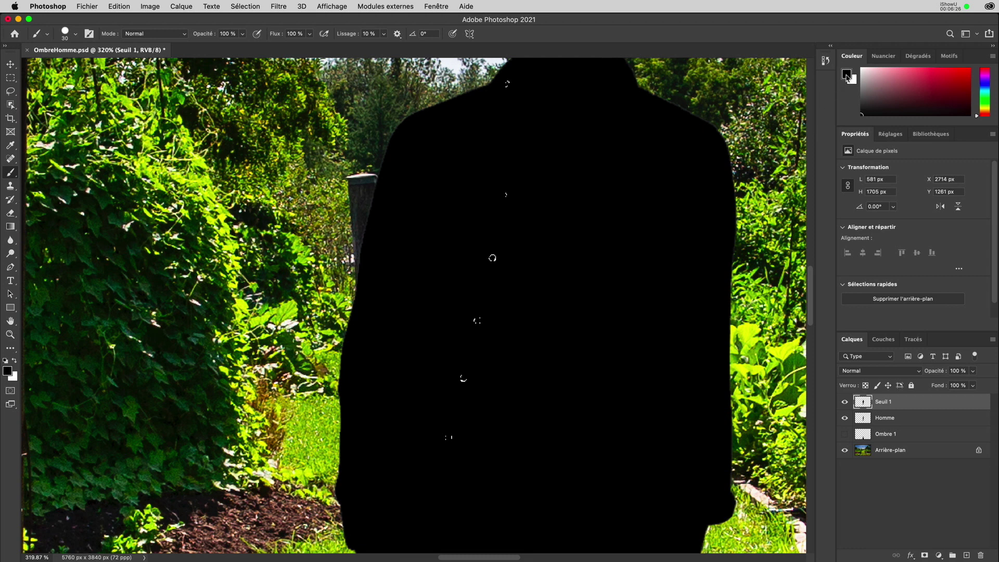
{"action": "left_click_drag", "start_coordinate": [507, 83], "coordinate": [444, 470]}
Fit the whole image on screen and reselect the Seuil 1 layer for moving
{"action": "scroll", "coordinate": [552, 307], "scroll_direction": "down", "scroll_amount": 5}
{"action": "scroll", "coordinate": [552, 307], "scroll_direction": "down", "scroll_amount": 5}
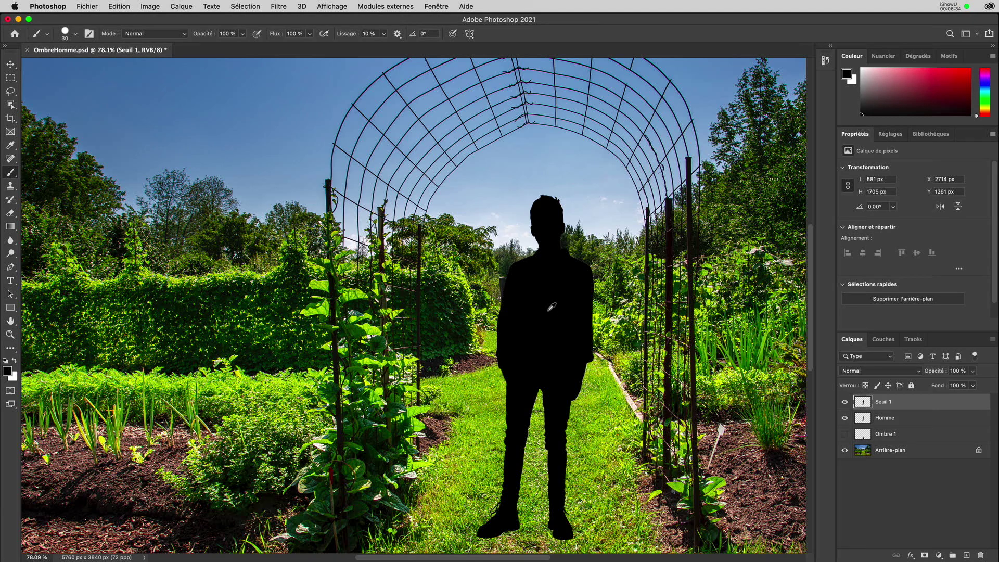
{"action": "key", "text": "super+0"}
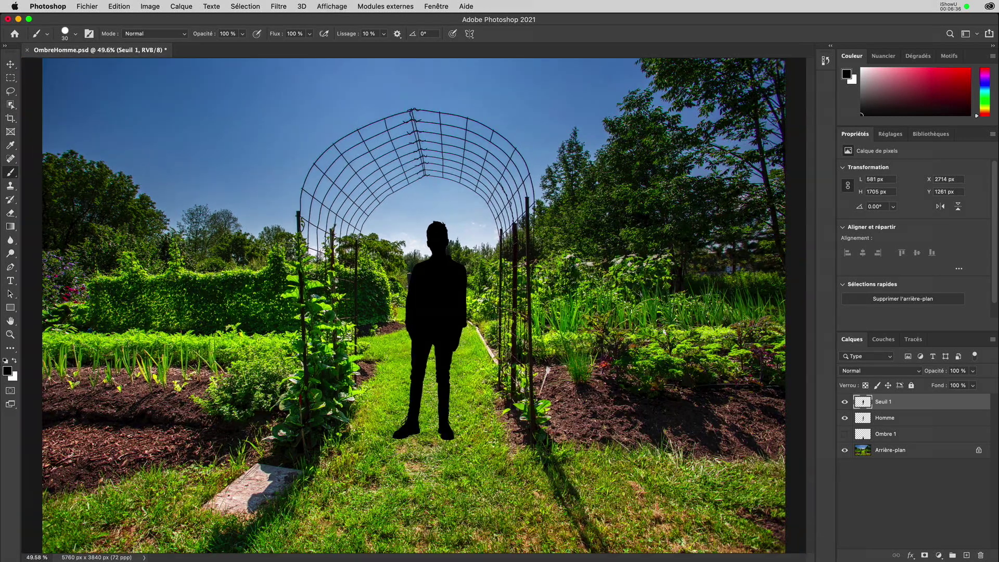
{"action": "left_click", "coordinate": [862, 401]}
{"action": "left_click", "coordinate": [11, 64]}
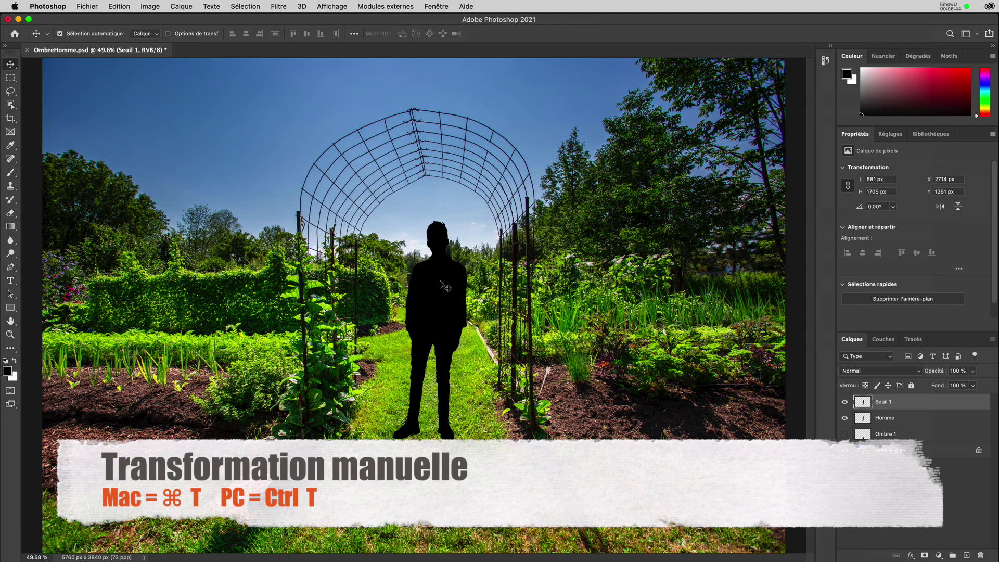
Flip the Seuil 1 silhouette upside down below the man's feet and stretch it into a shadow
{"action": "key", "text": "ctrl+t"}
{"action": "key", "text": "ctrl+t"}
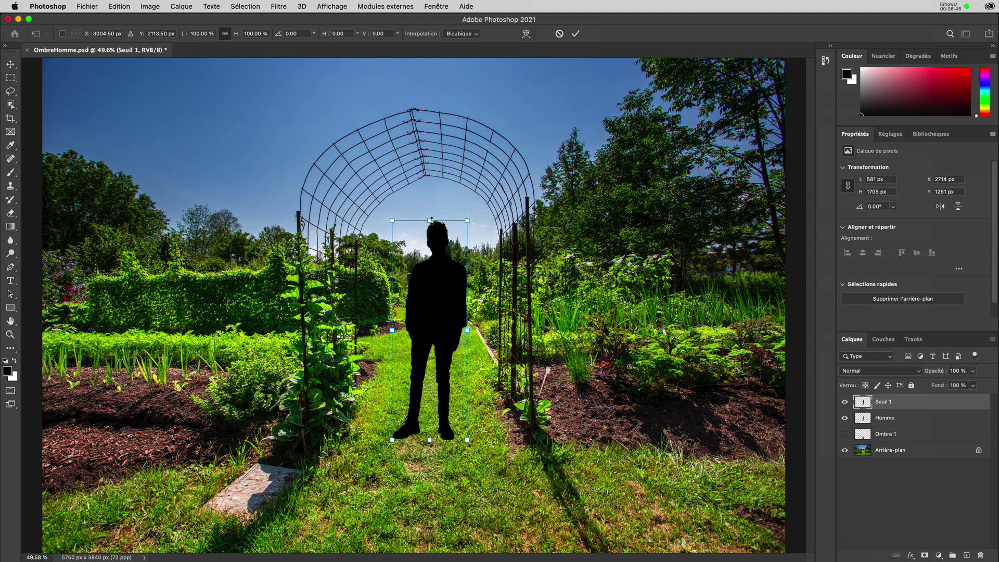
{"action": "left_click_drag", "start_coordinate": [430, 220], "coordinate": [430, 557]}
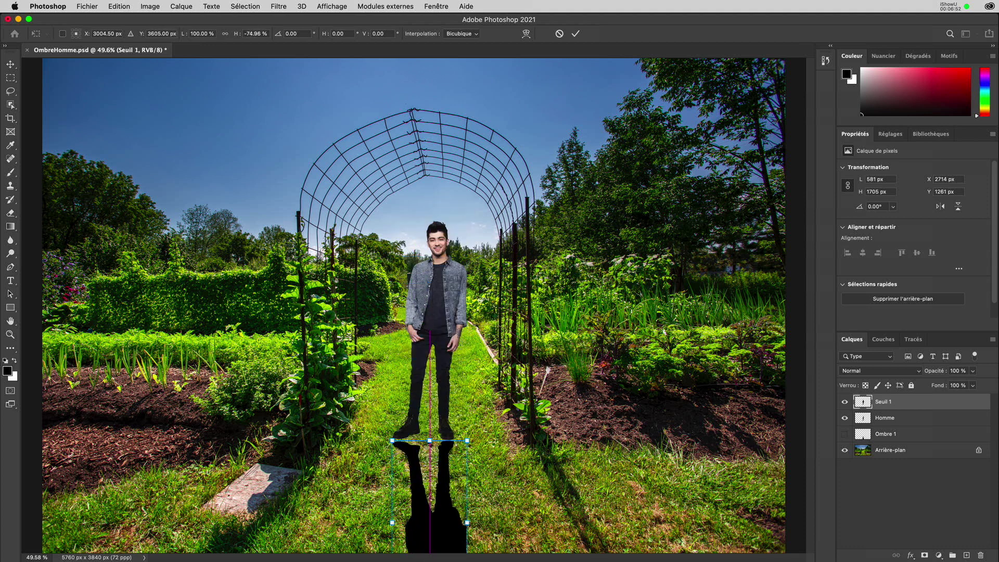
{"action": "left_click_drag", "start_coordinate": [430, 556], "coordinate": [448, 520]}
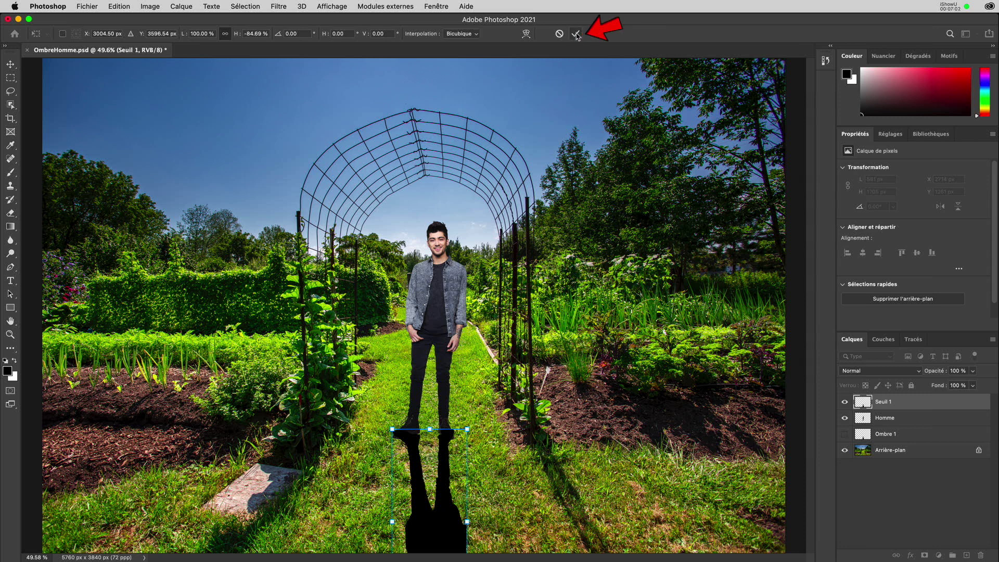
{"action": "left_click", "coordinate": [576, 35]}
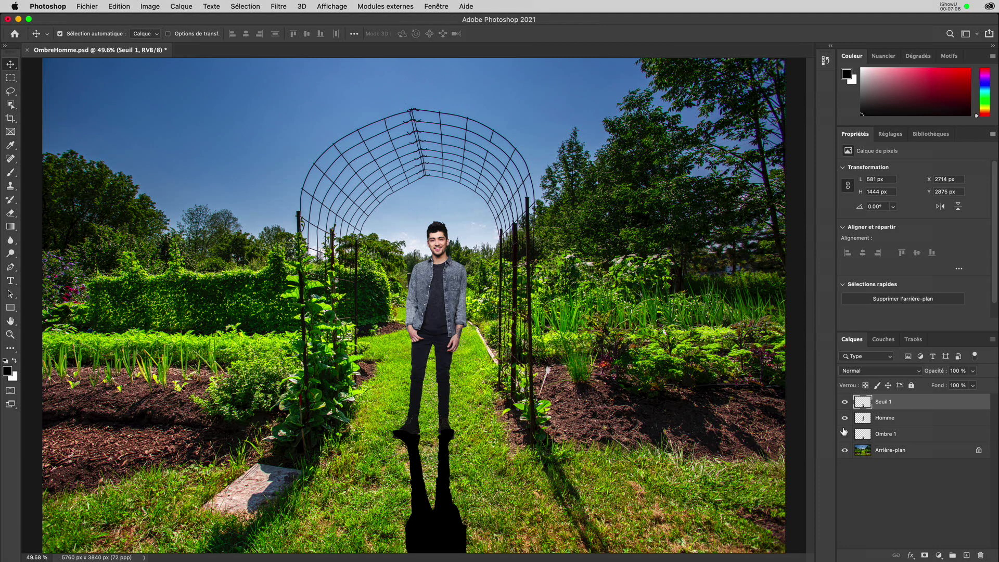
Rename Seuil 1 to Ombre 2 and move it just above Arrière-plan, then select Homme
{"action": "double_click", "coordinate": [883, 402]}
{"action": "type", "text": "2"}
{"action": "key", "text": "Return"}
{"action": "left_click_drag", "start_coordinate": [865, 405], "coordinate": [863, 441]}
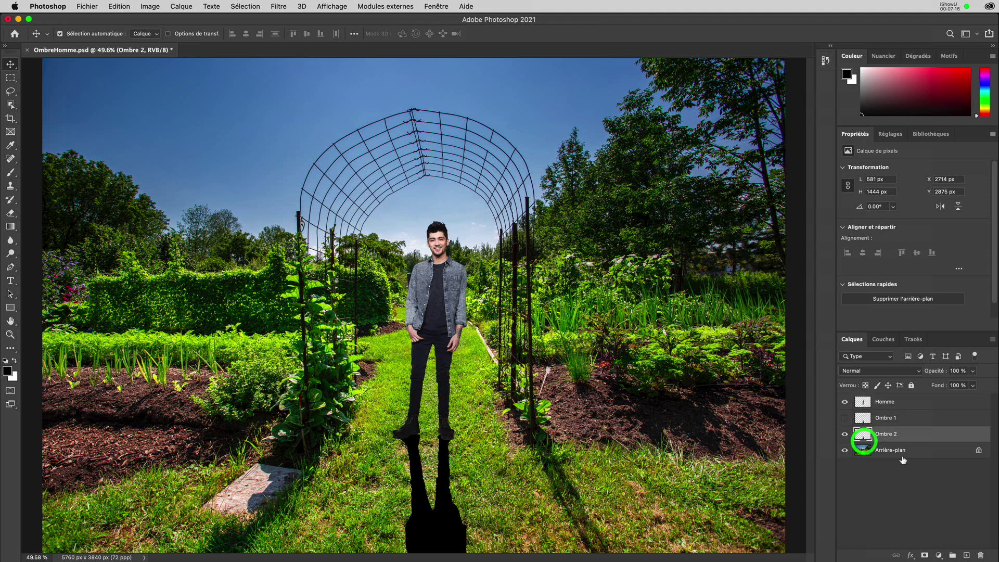
{"action": "left_click", "coordinate": [863, 403]}
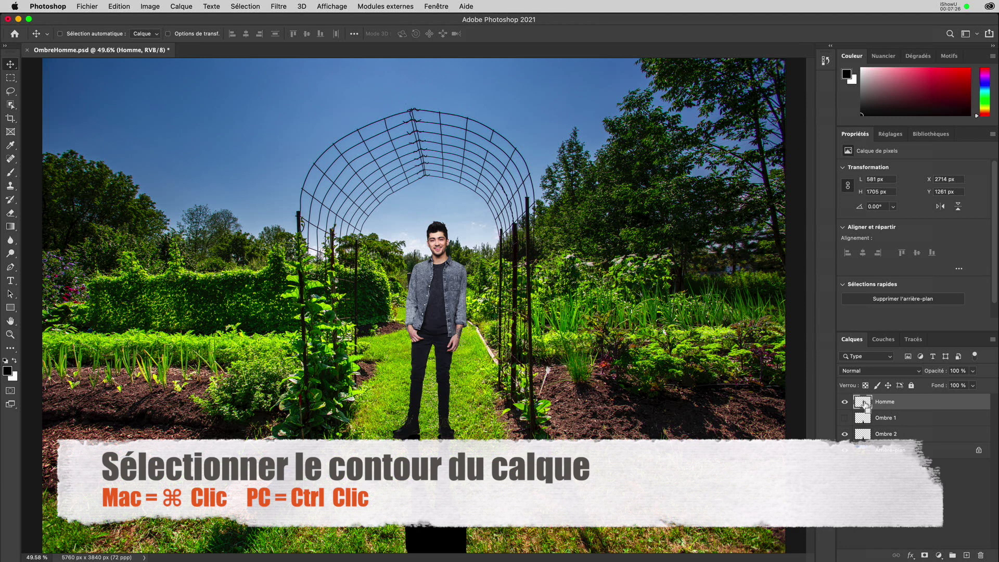
Load the man's outline from Homme and fill it with black on a new layer
{"action": "left_click", "coordinate": [864, 403], "text": "super"}
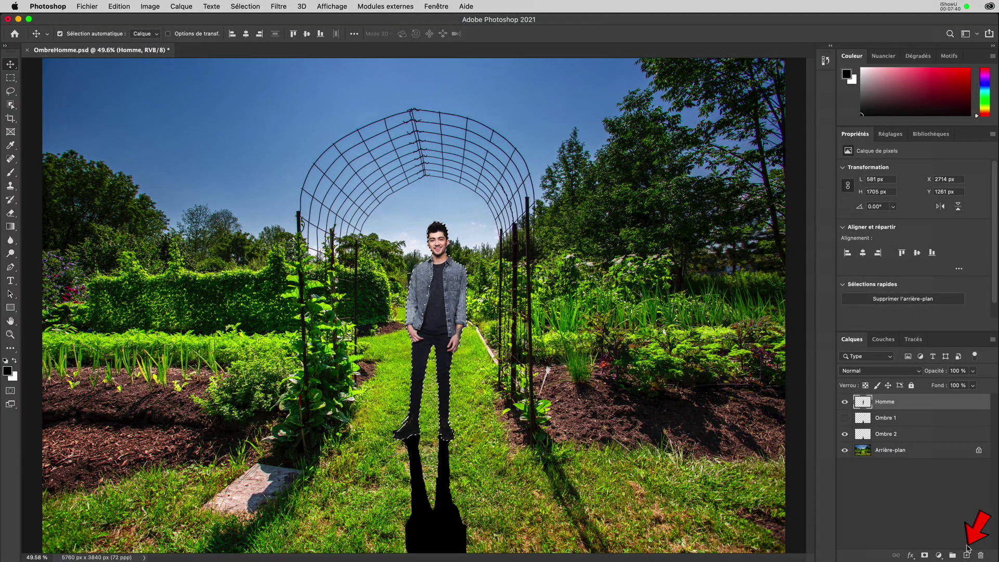
{"action": "left_click", "coordinate": [965, 555]}
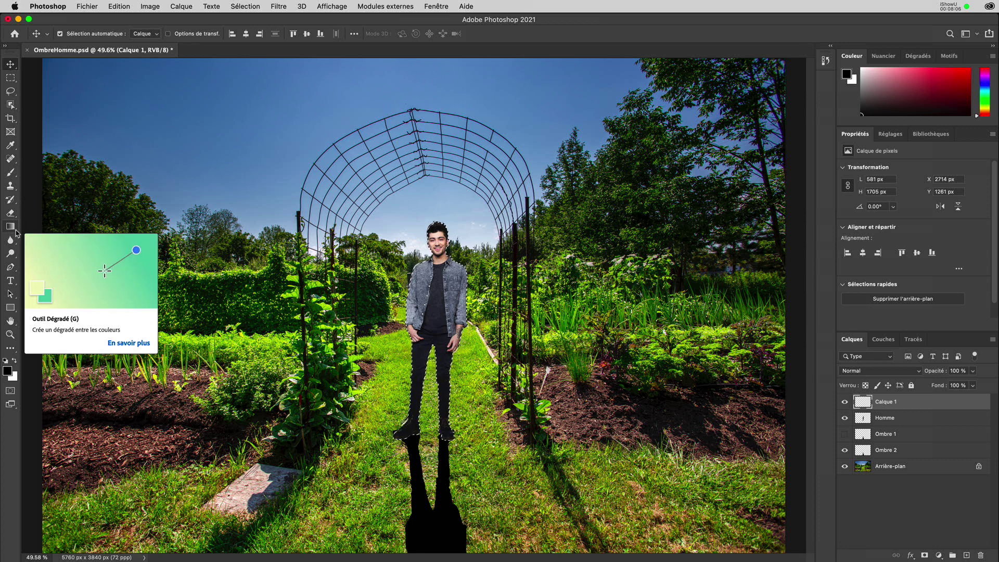
{"action": "left_click", "coordinate": [15, 232]}
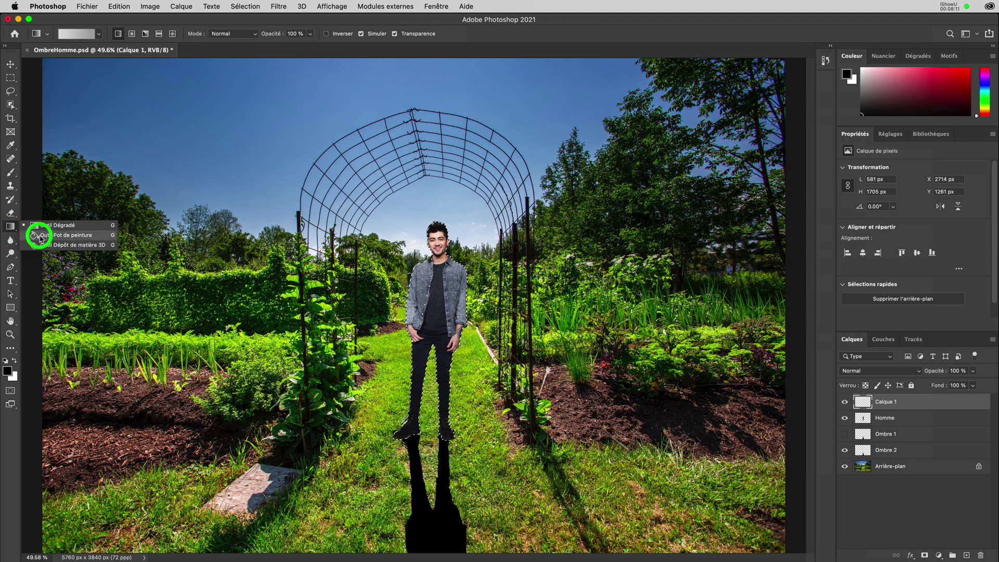
{"action": "left_click", "coordinate": [41, 239]}
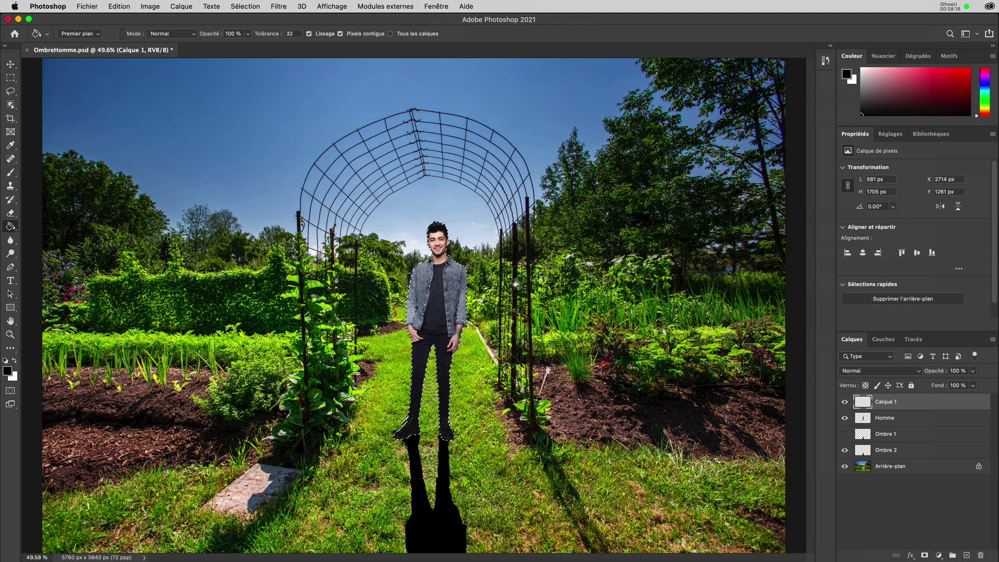
{"action": "left_click", "coordinate": [433, 284]}
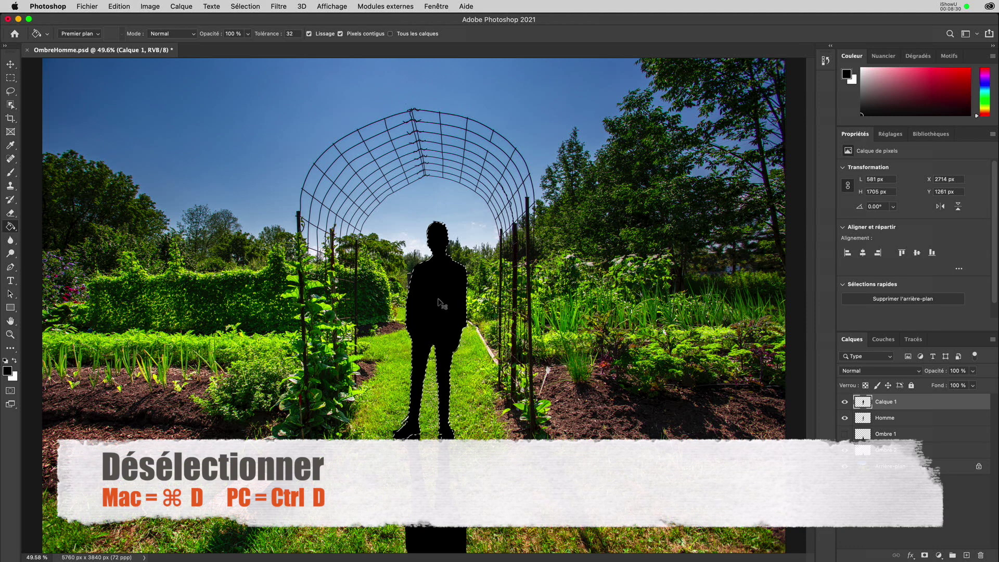
{"action": "key", "text": "super+d"}
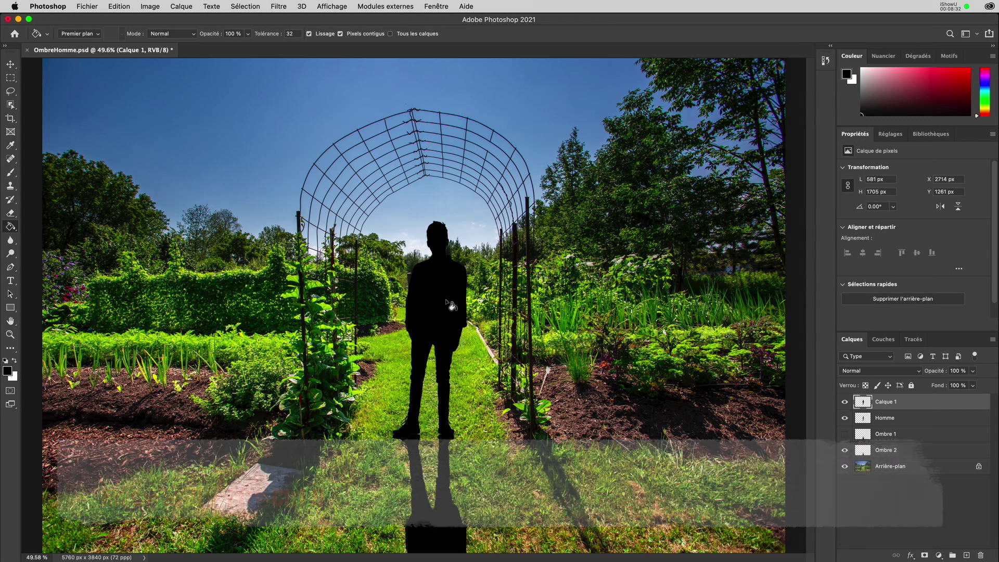
Rename the new Calque 1 layer to Ombre 3
{"action": "double_click", "coordinate": [881, 403]}
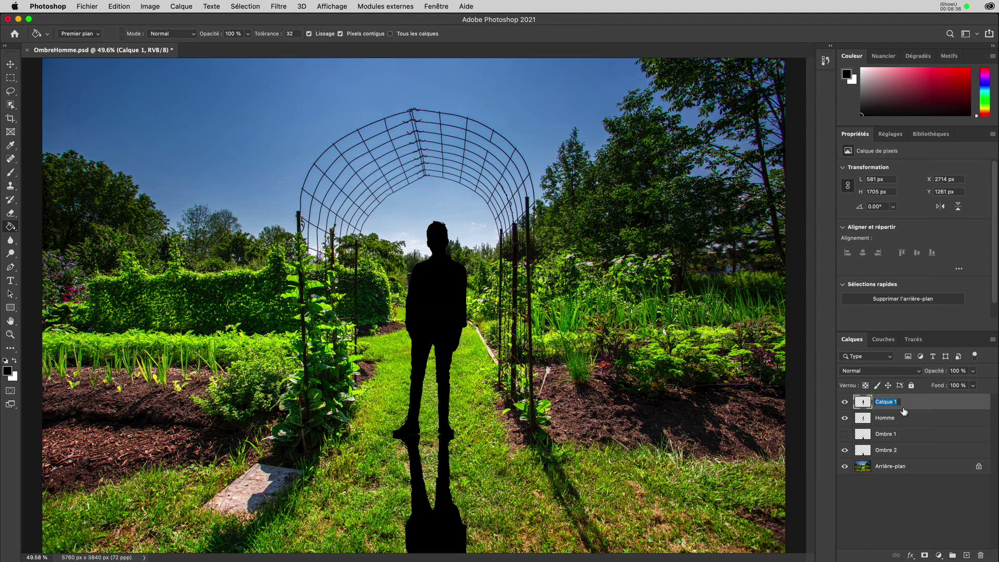
{"action": "type", "text": "Ombre 3"}
{"action": "key", "text": "Return"}
Flip the Ombre 3 silhouette upside down into a shadow below the man's feet
{"action": "left_click", "coordinate": [11, 65]}
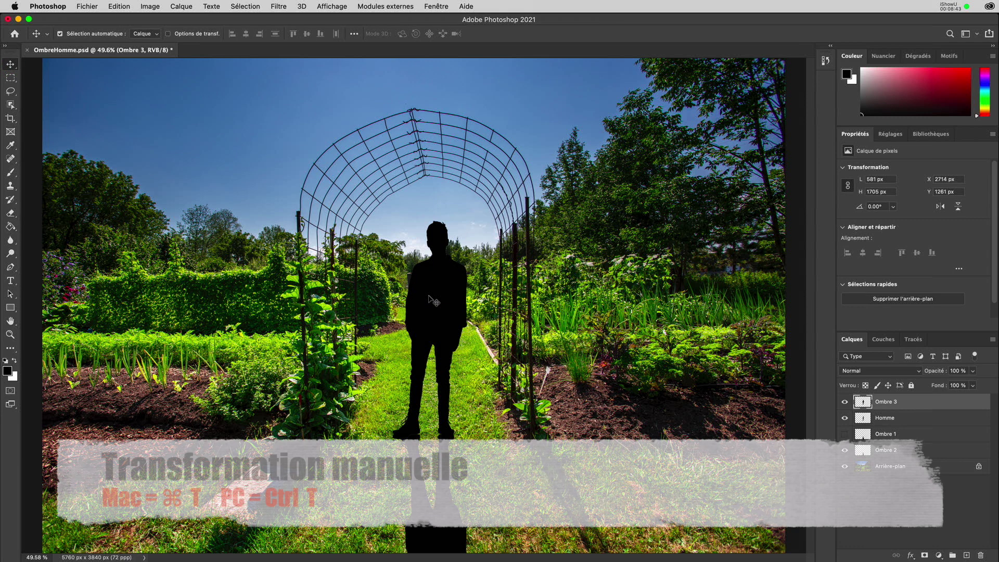
{"action": "key", "text": "ctrl+t"}
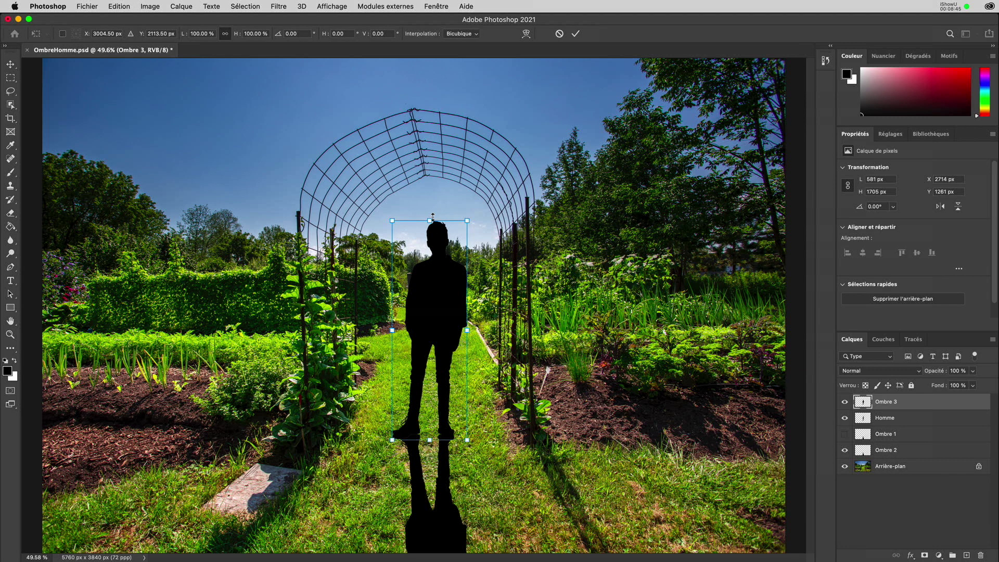
{"action": "left_click_drag", "start_coordinate": [429, 219], "coordinate": [436, 561]}
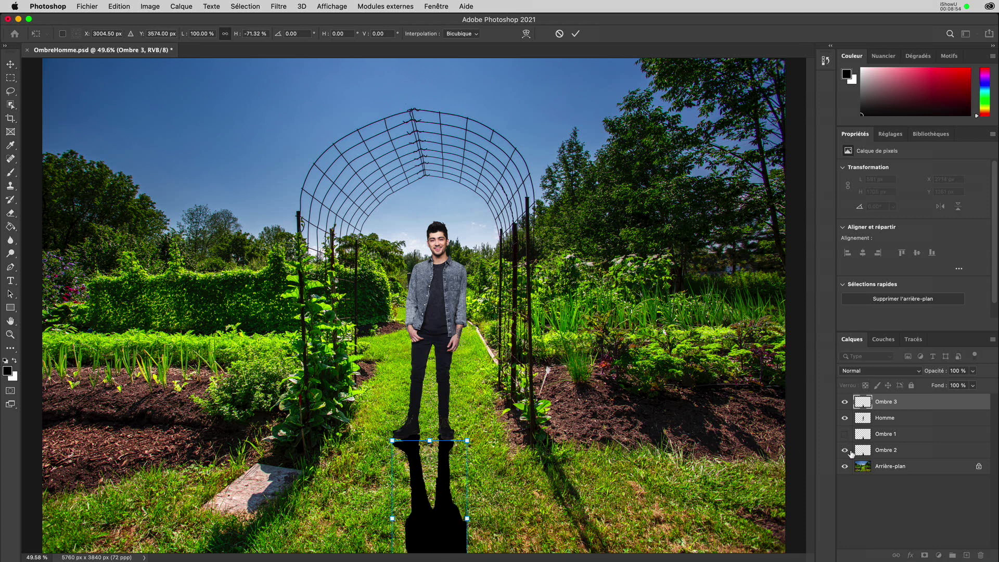
Place Ombre 3 just above Arrière-plan, hide Ombre 2, and nudge the shadow up to the feet
{"action": "left_click_drag", "start_coordinate": [859, 402], "coordinate": [859, 426]}
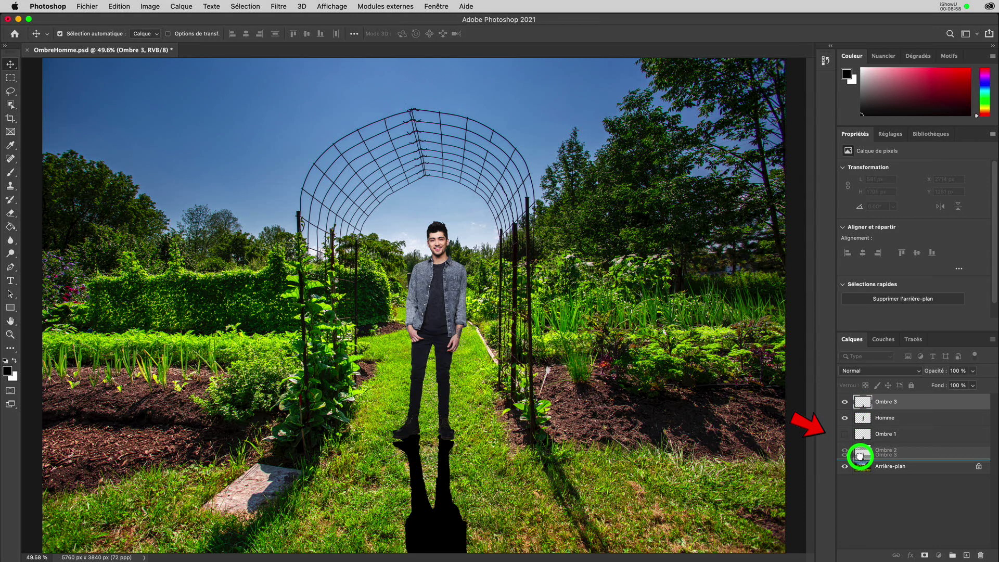
{"action": "left_click_drag", "start_coordinate": [860, 426], "coordinate": [861, 456]}
{"action": "left_click", "coordinate": [845, 435]}
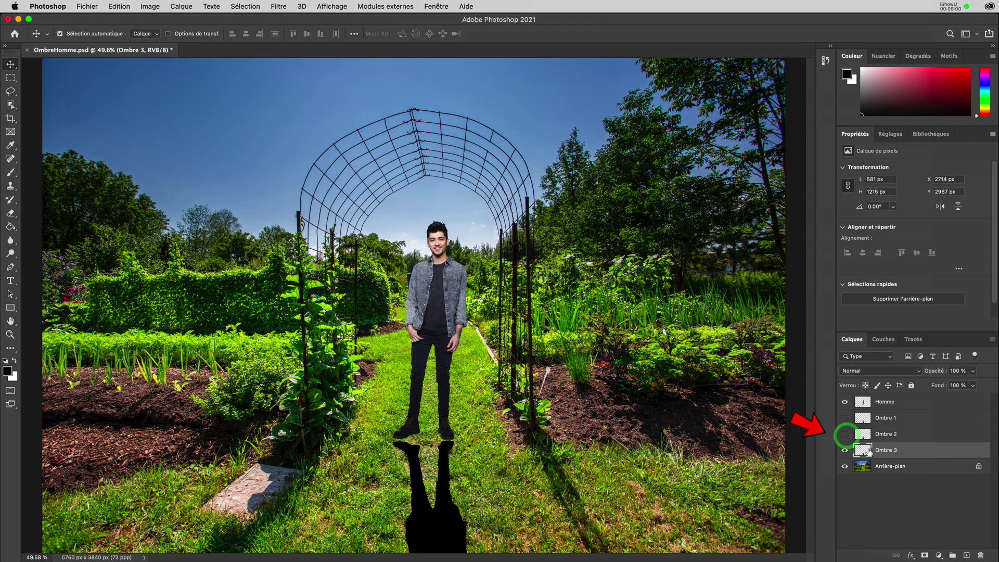
{"action": "left_click_drag", "start_coordinate": [419, 497], "coordinate": [425, 471]}
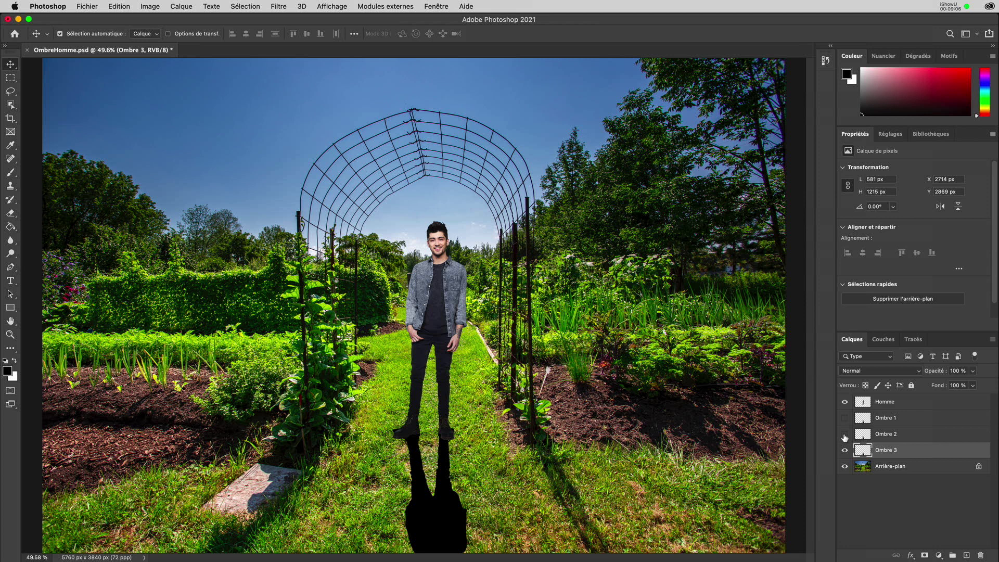